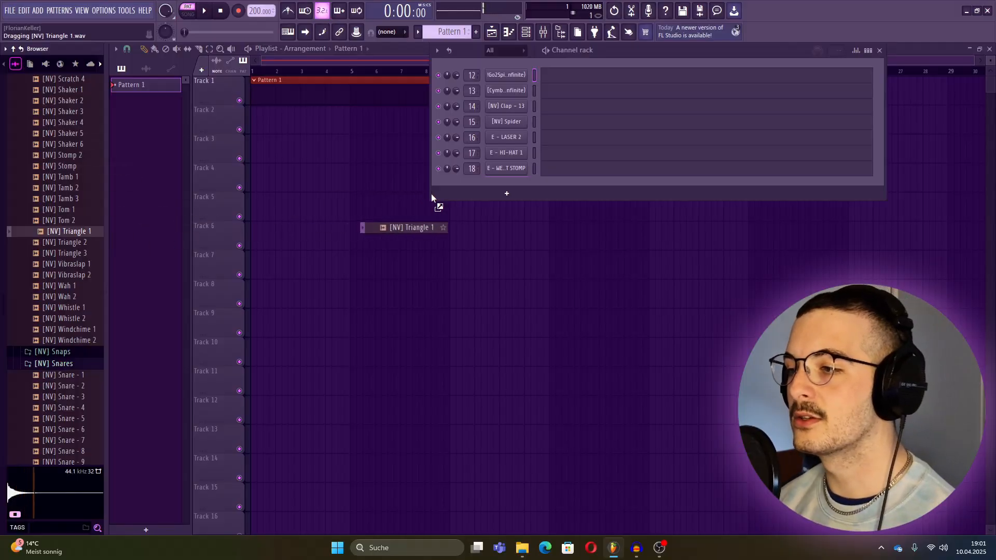
# - Add the [NV] Triangle 1 and [Stomp] 4 samples as new channels for Pattern 1 in the channel rack
pyautogui.moveTo(434, 200); pyautogui.dragTo(533, 199)
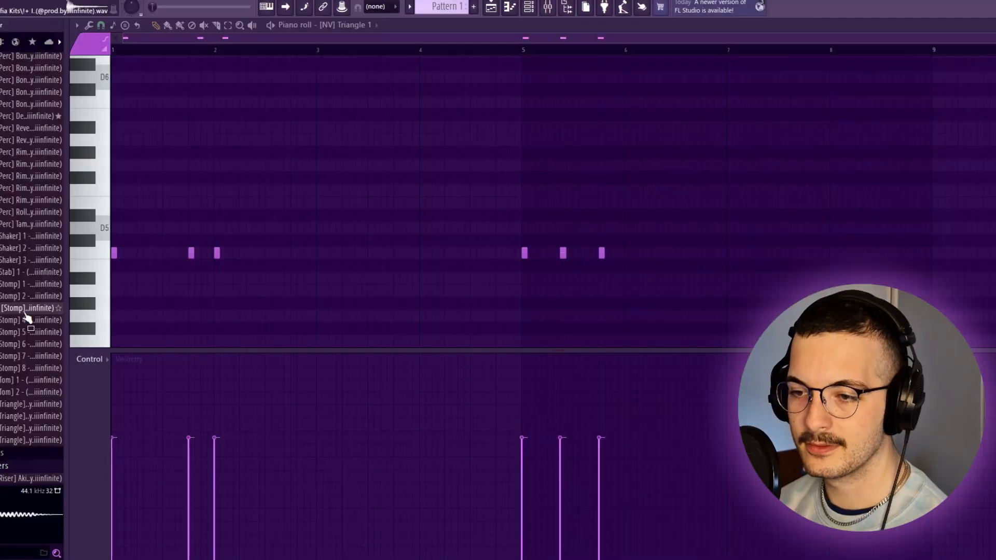
pyautogui.click(41, 285)
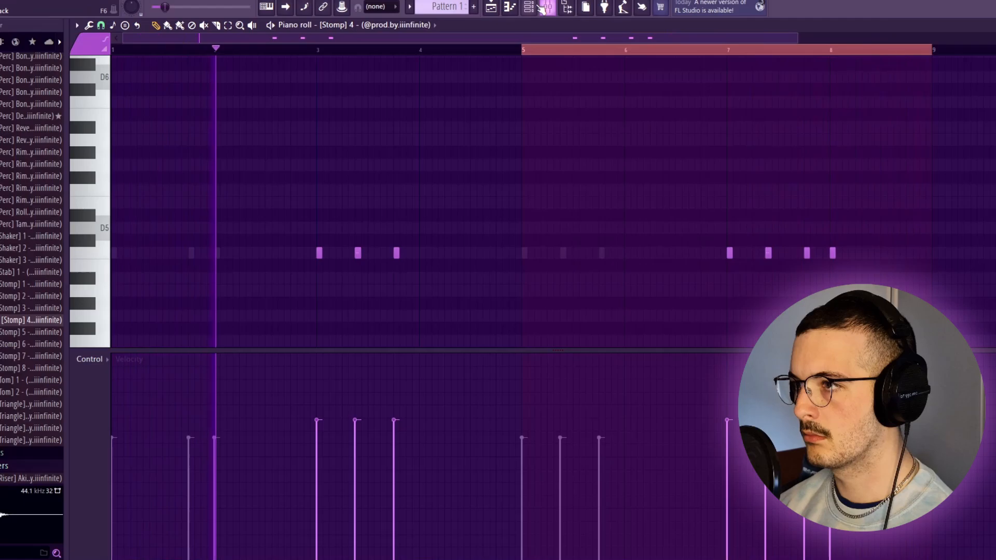
pyautogui.click(543, 7)
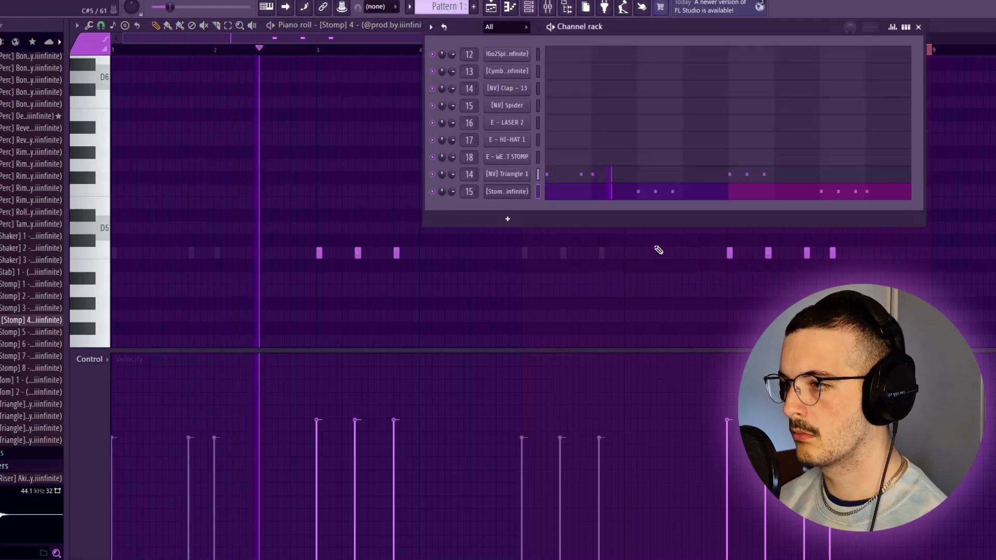
pyautogui.click(528, 192)
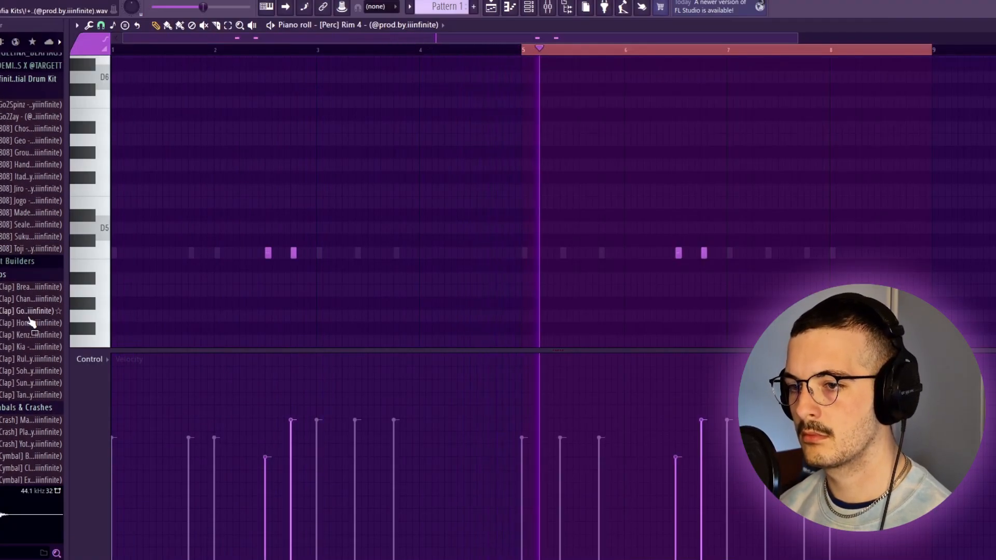
# - Add the [Clap] Home sample with a clap midway through each bar, and delete the two [Perc] Rim 4 notes overlapping the claps
pyautogui.click(34, 324)
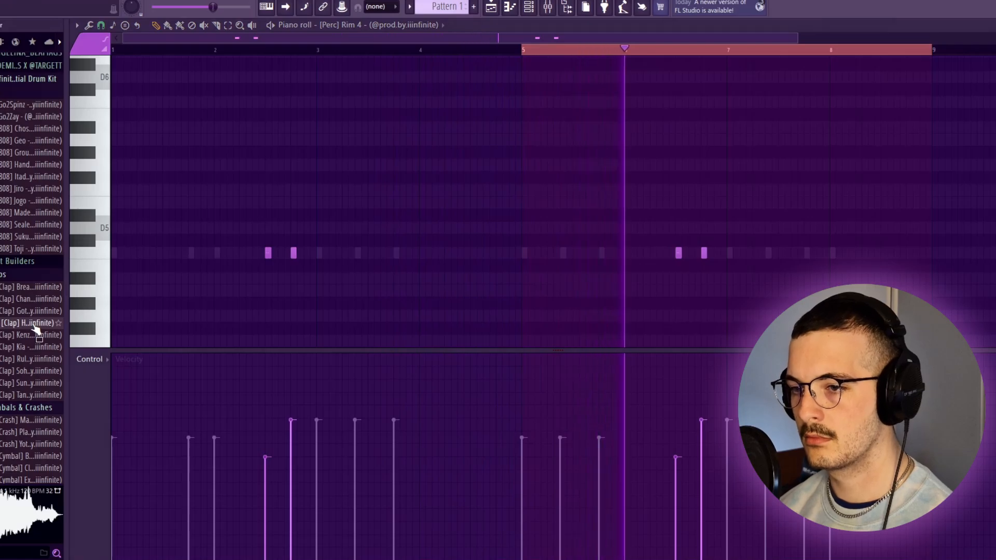
pyautogui.press('F6')
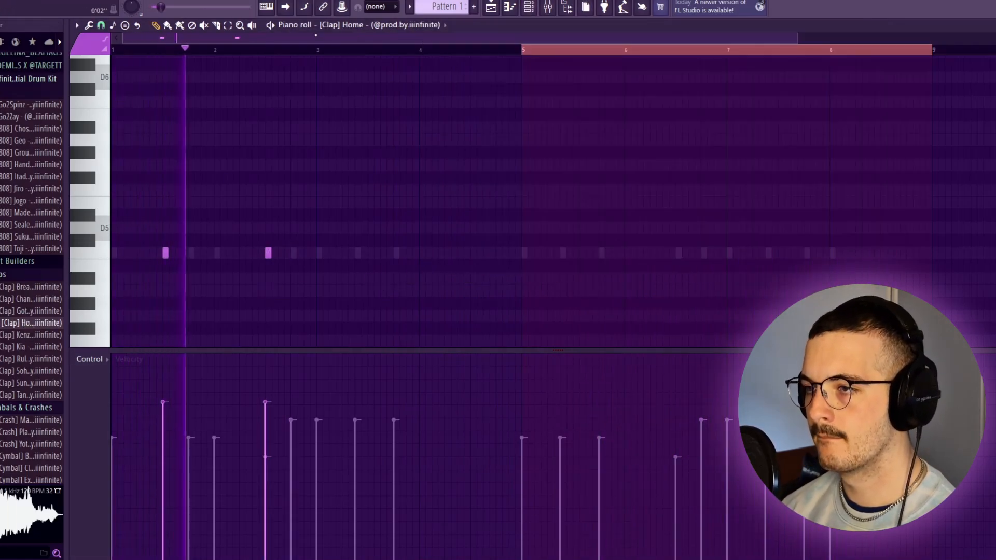
pyautogui.moveTo(318, 50); pyautogui.dragTo(5, 89)
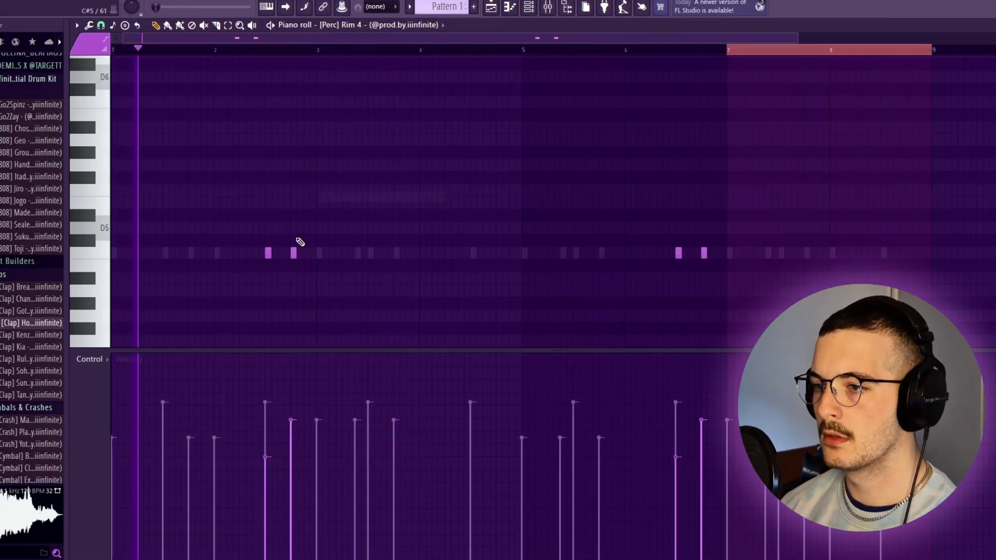
pyautogui.rightClick(268, 253)
pyautogui.rightClick(678, 253)
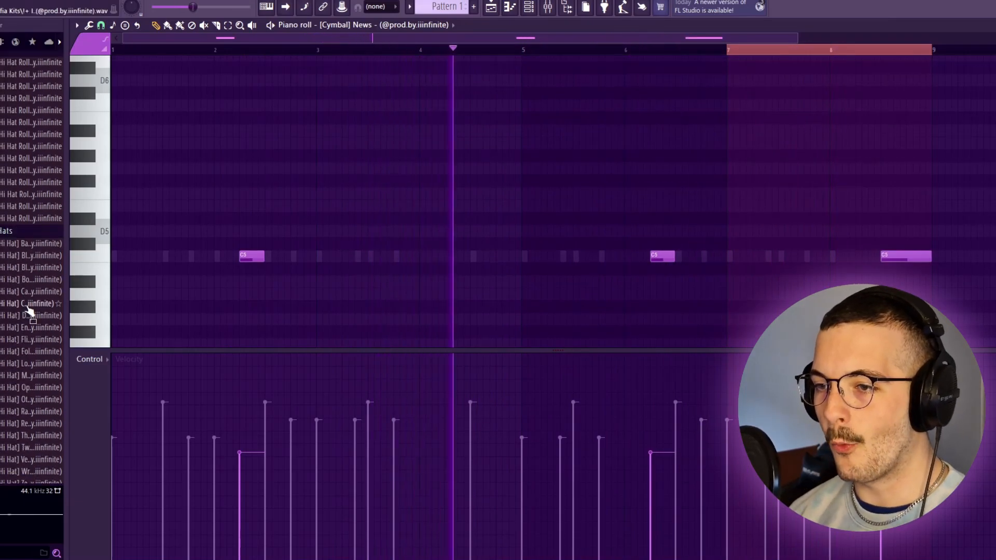
# - Browse the drum kits for another percussion sample and add [NV] Laser 3 with short hits around bars 4 and 8
pyautogui.scroll(8, 29, 311)
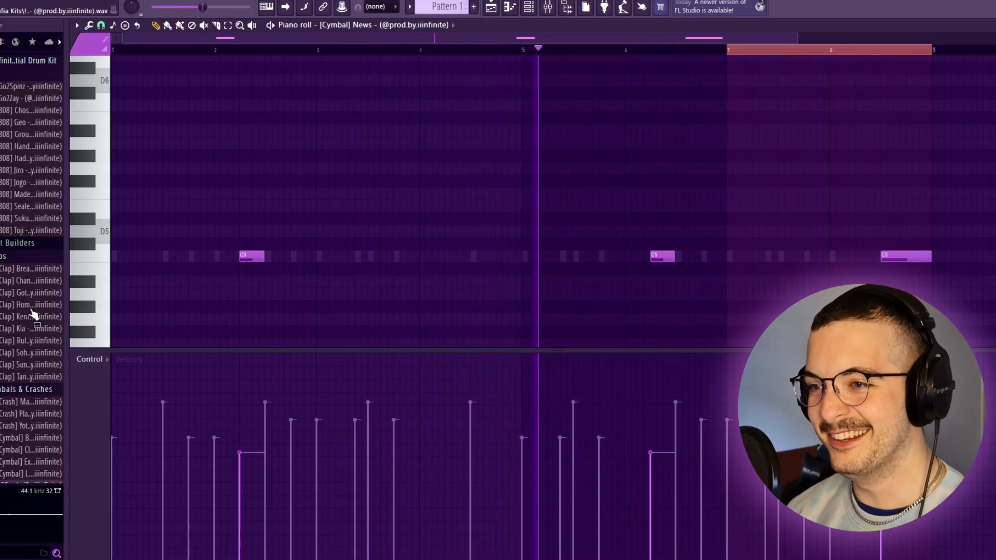
pyautogui.scroll(-15, 41, 290)
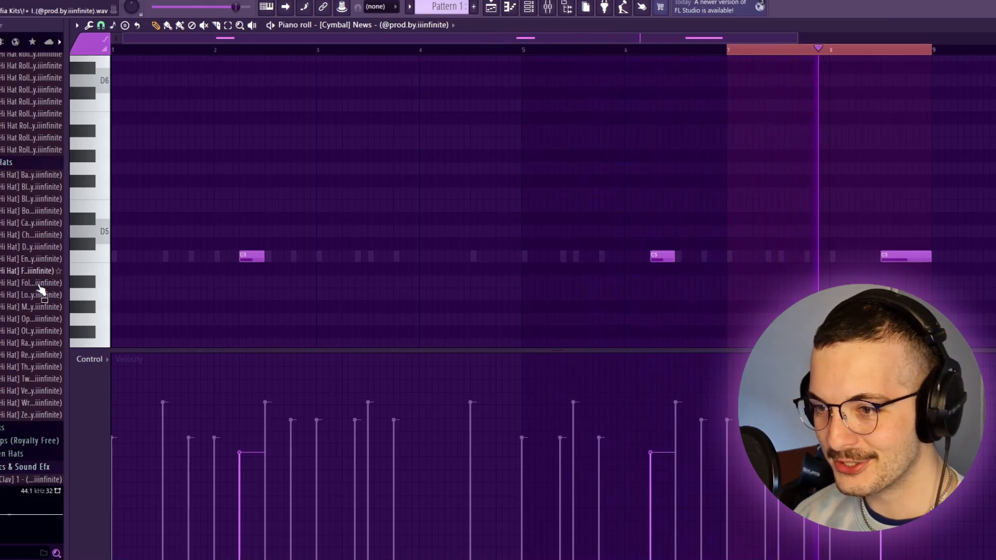
pyautogui.scroll(-10, 40, 290)
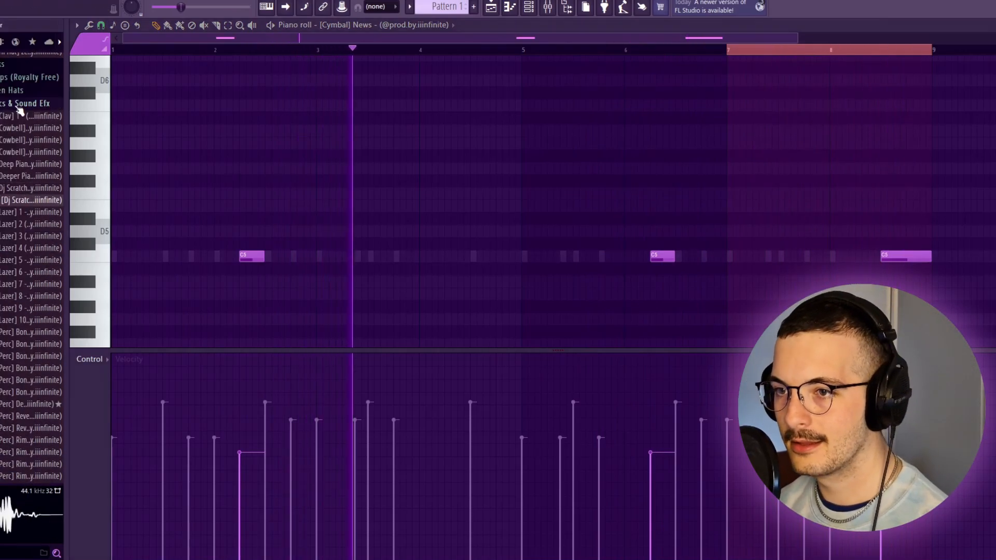
pyautogui.scroll(15, 16, 207)
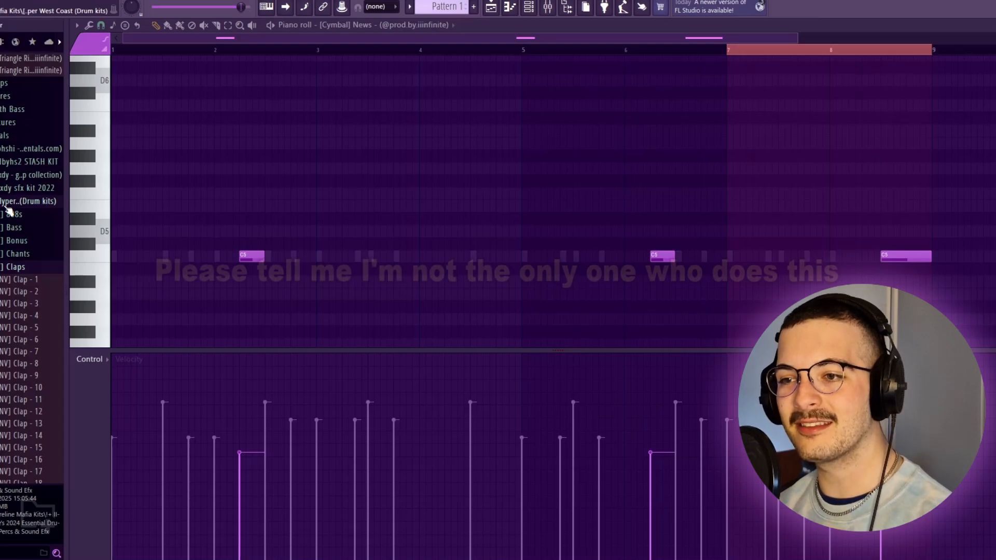
pyautogui.scroll(-8, 9, 210)
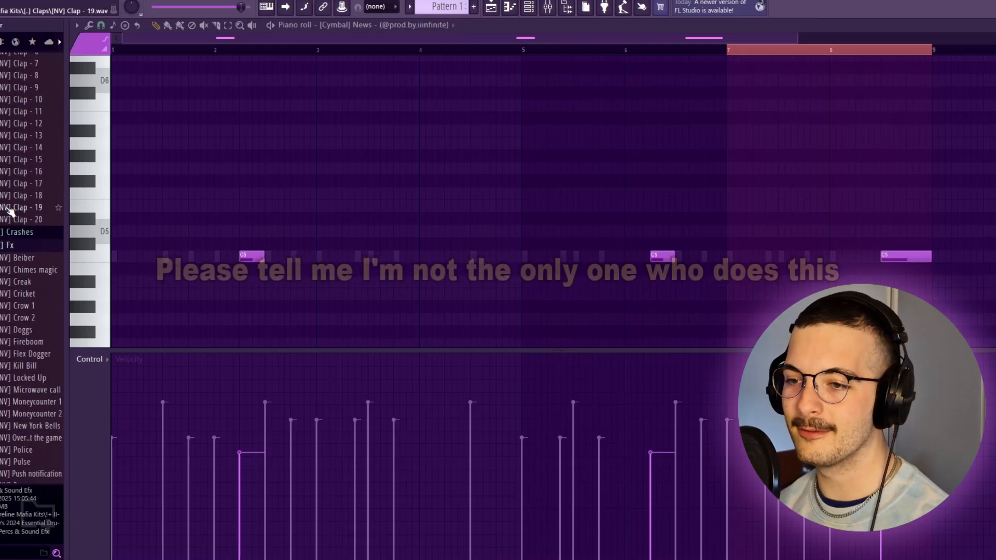
pyautogui.scroll(-15, 9, 210)
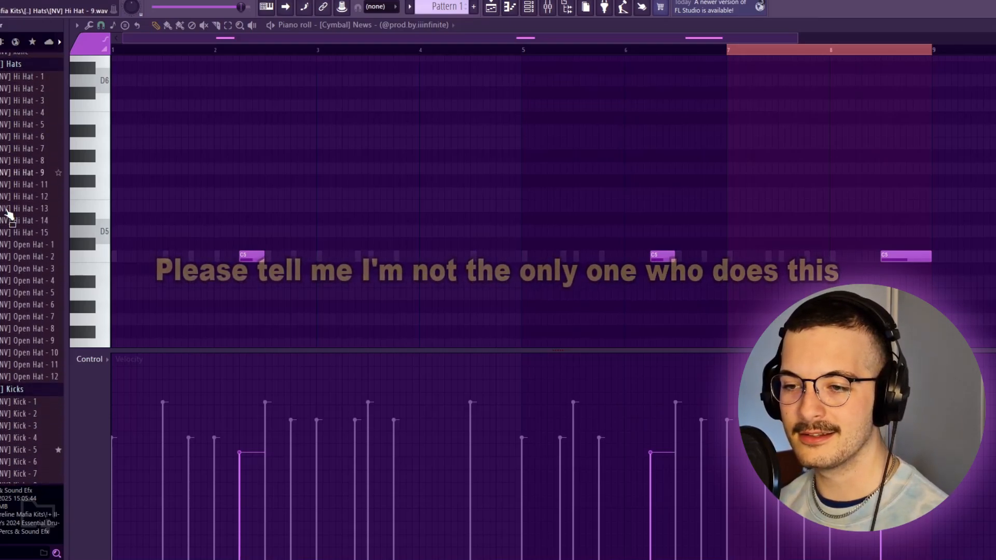
pyautogui.scroll(-20, 9, 213)
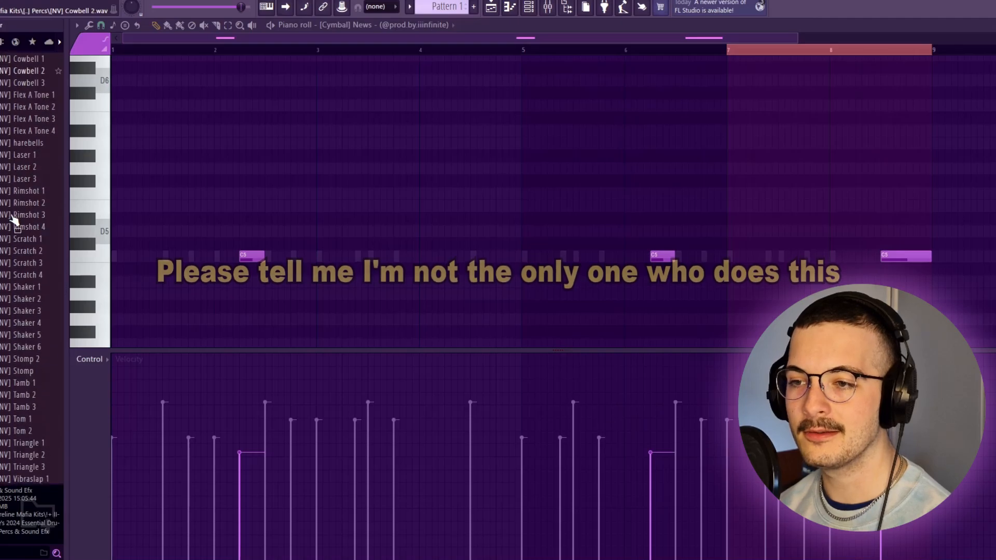
pyautogui.scroll(-6, 12, 219)
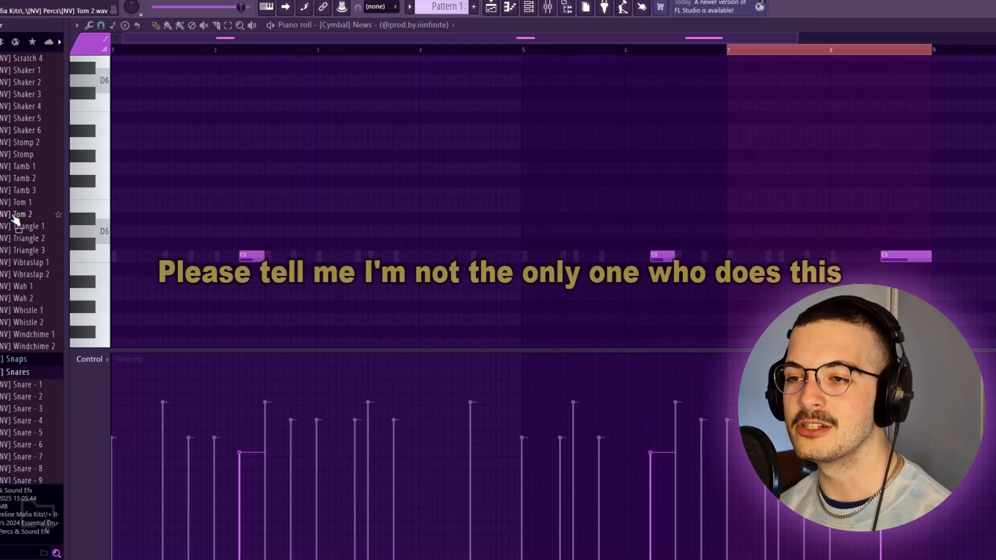
pyautogui.scroll(5, 16, 222)
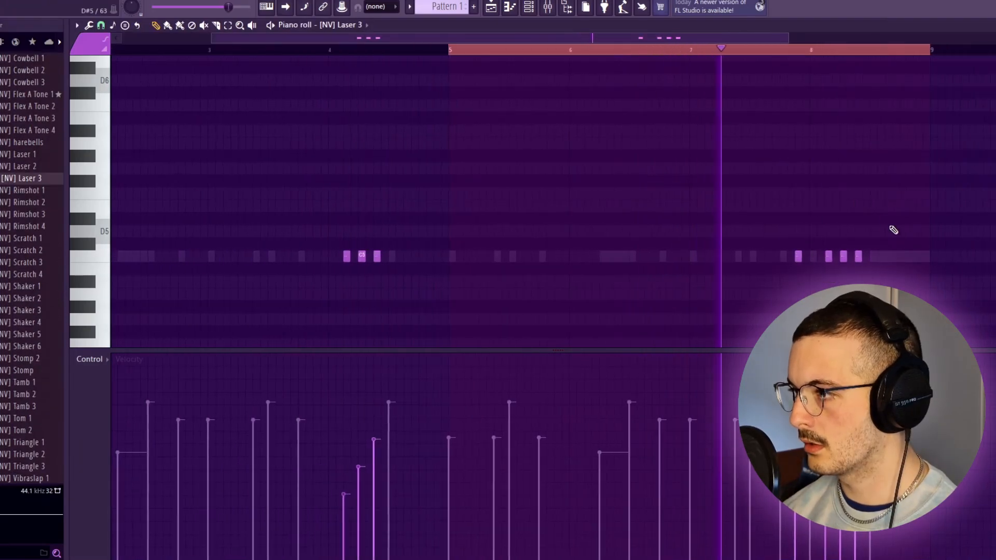
pyautogui.scroll(3, 879, 256)
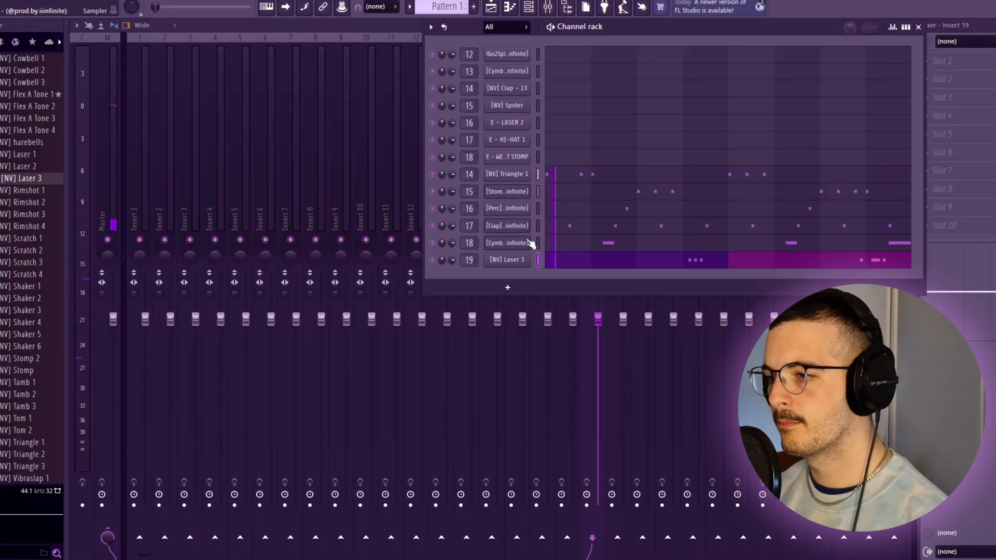
# - Open the [NV] Laser 3 sampler settings and its piano roll, and show the note pan property
pyautogui.click(513, 261)
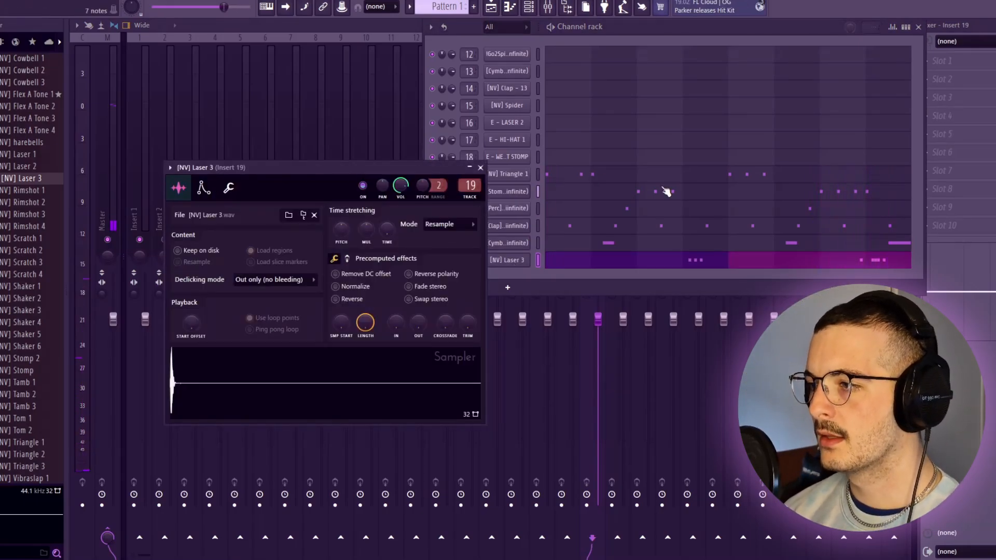
pyautogui.click(662, 262)
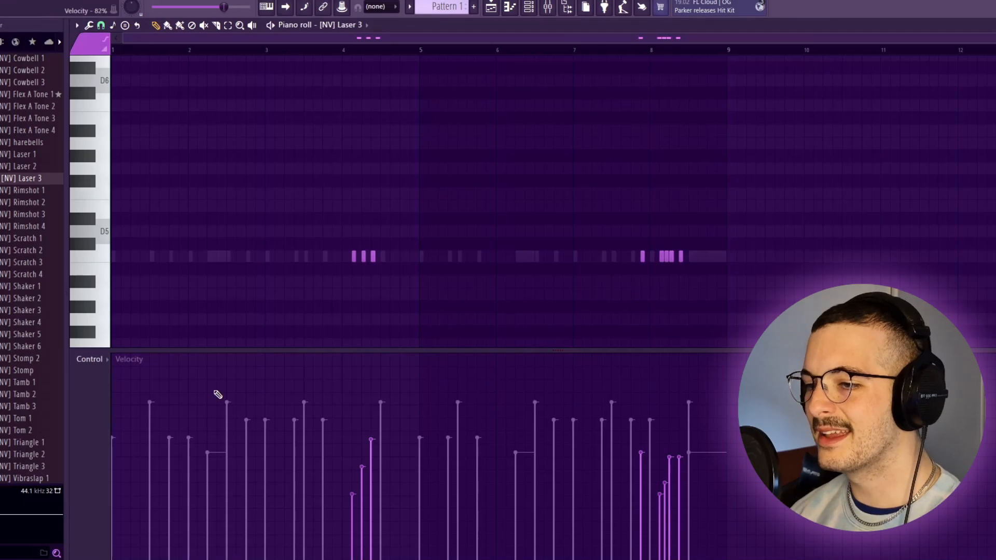
pyautogui.click(99, 367)
pyautogui.click(99, 380)
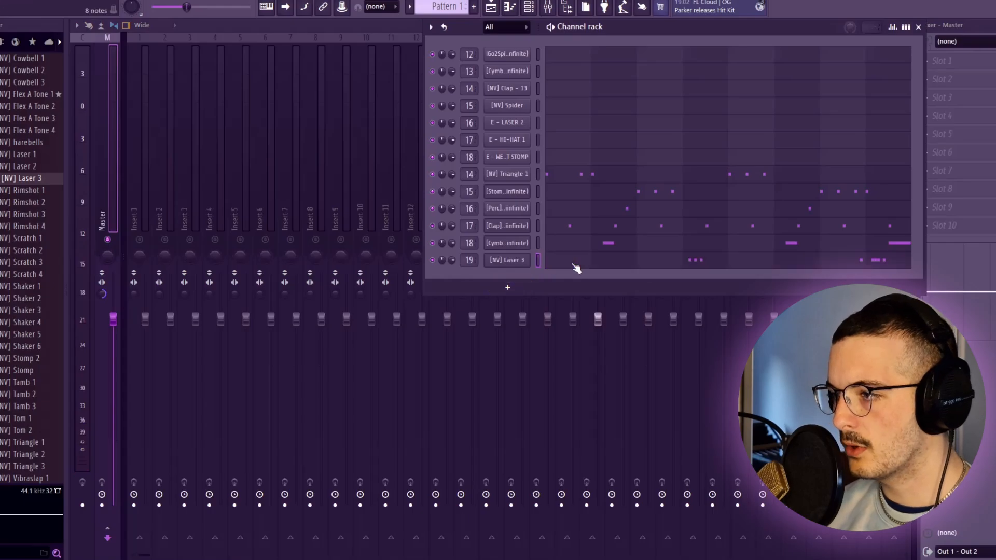
# - Reopen the [NV] Laser 3 notes in the piano roll and switch the control lane from velocity to note pan
pyautogui.click(574, 264)
pyautogui.click(103, 367)
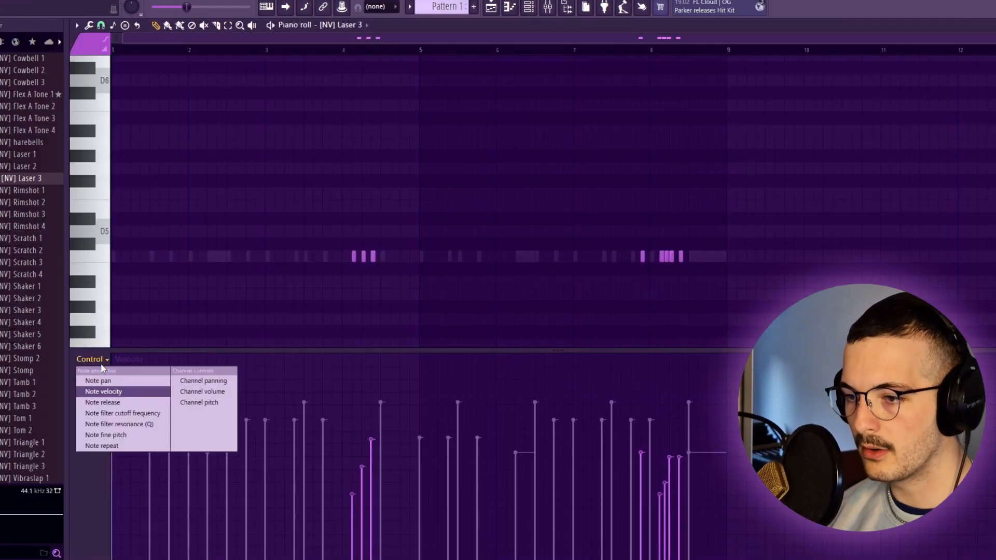
pyautogui.click(142, 383)
# - Adjust the Master track's stereo separation in the mixer
pyautogui.press('F9')
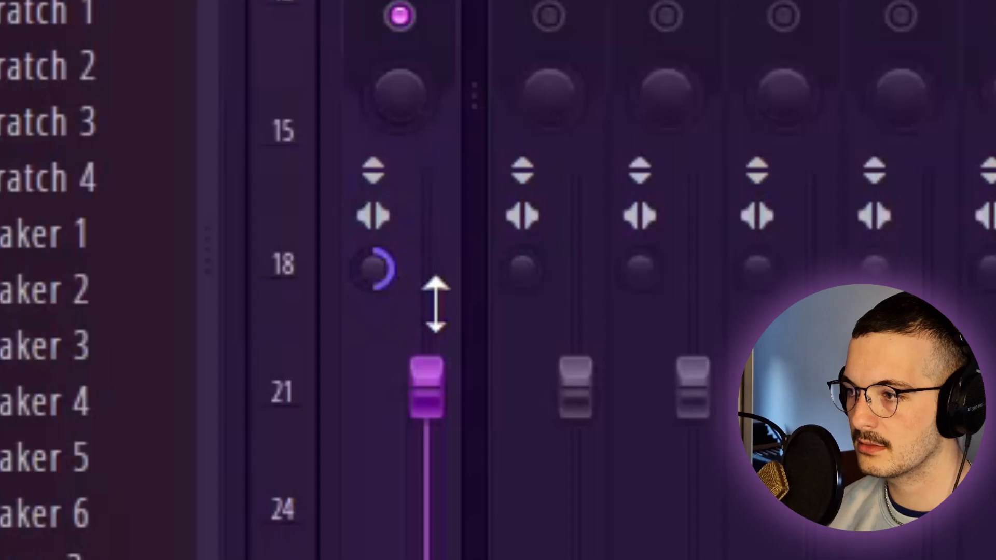
pyautogui.moveTo(105, 297); pyautogui.dragTo(105, 295)
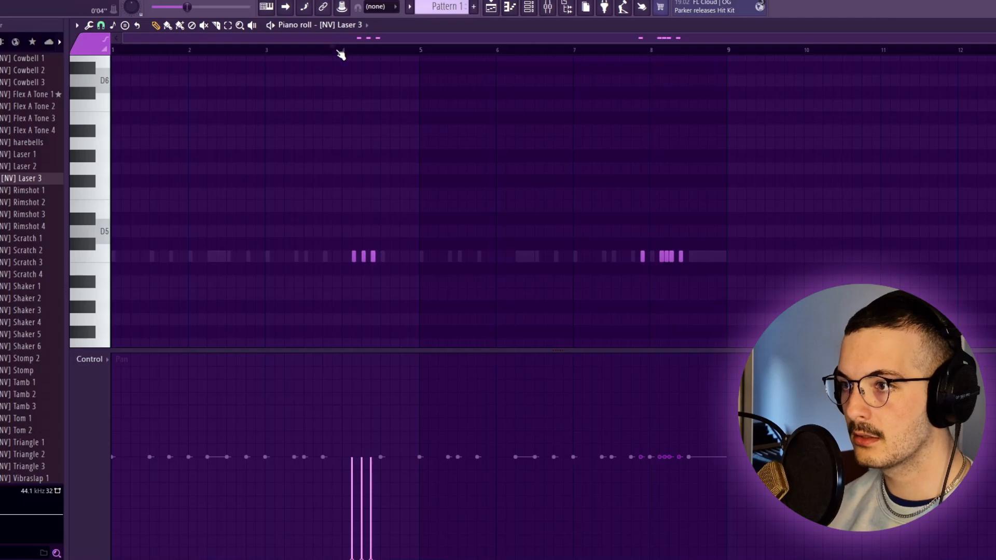
# - Pan the three laser notes in bar 4 to the opposite side and play the pattern to hear the effect
pyautogui.press('space')
pyautogui.moveTo(388, 369); pyautogui.dragTo(340, 337)
pyautogui.press('space')
pyautogui.press('space')
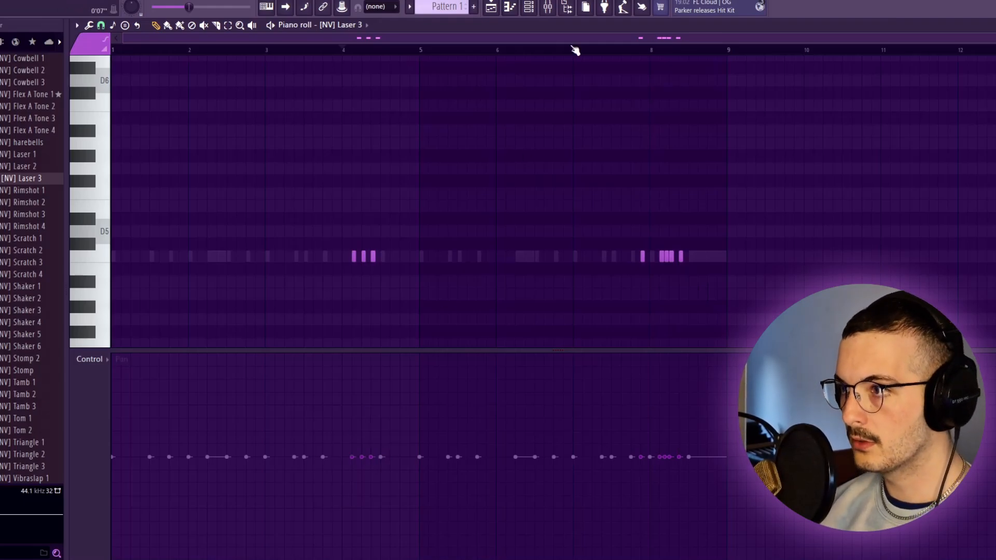
# - Load Fruity Balance into the first effect slot of mixer Insert 19
pyautogui.click(549, 7)
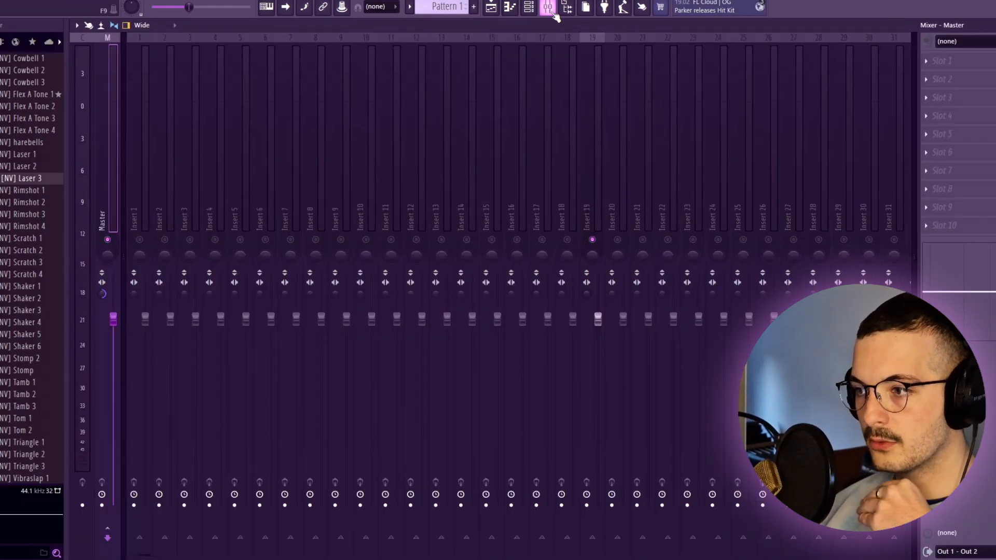
pyautogui.click(584, 138)
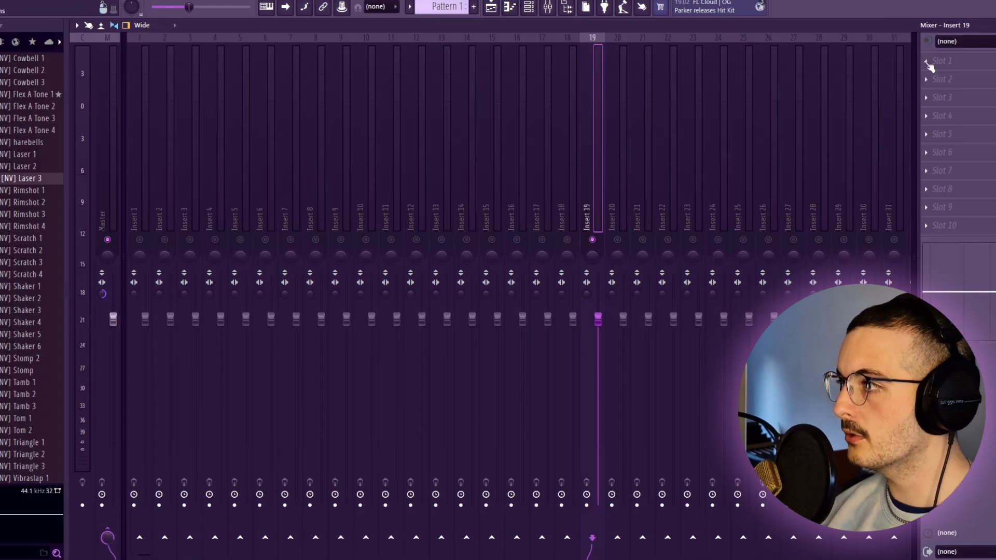
pyautogui.click(927, 61)
pyautogui.write('ba')
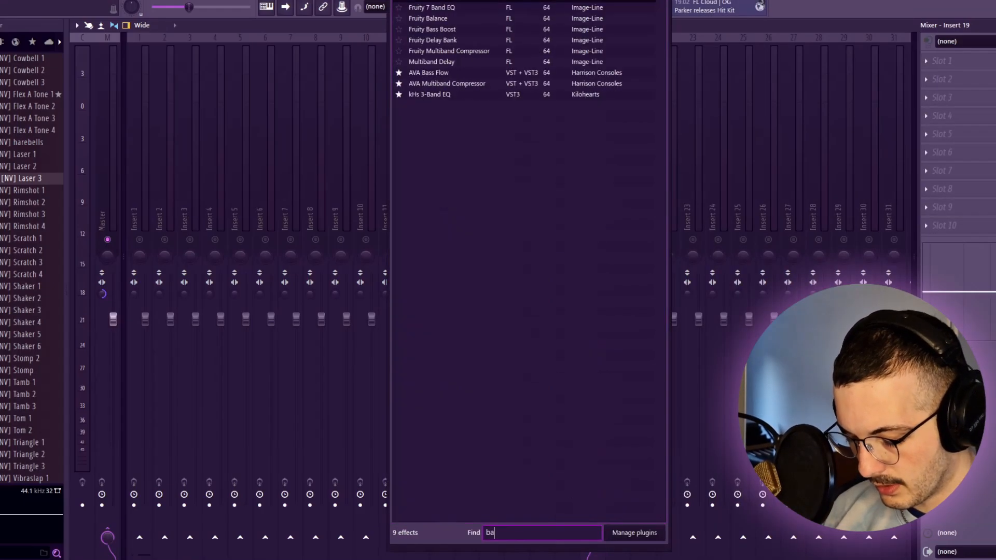
pyautogui.write('l')
pyautogui.click(491, 9)
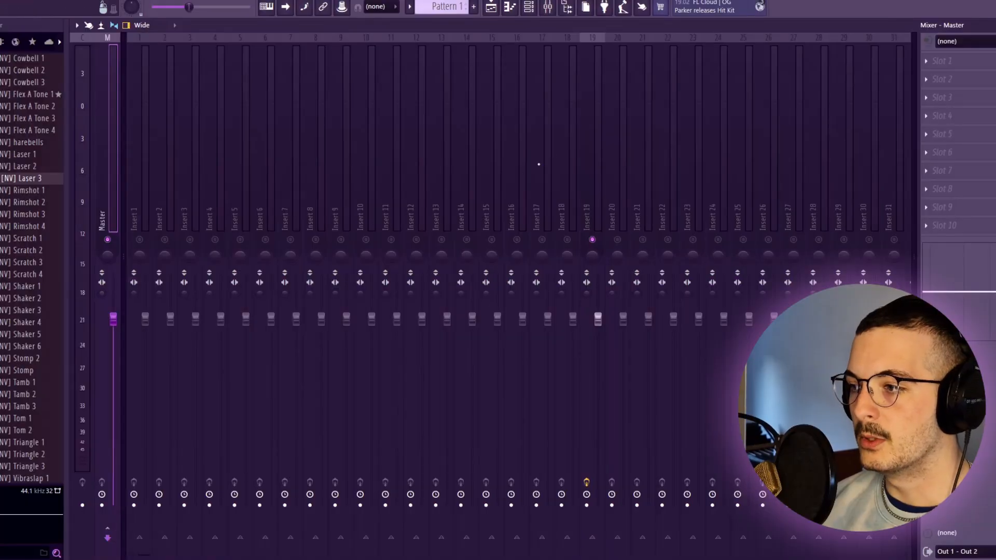
# - Remove Fruity Balance from mixer Insert 19
pyautogui.click(583, 150)
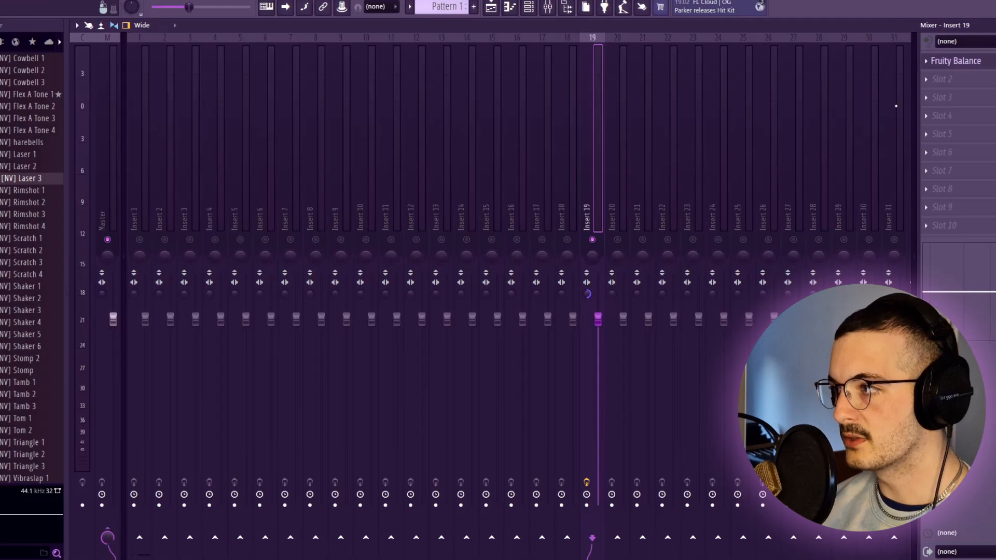
pyautogui.click(932, 86)
pyautogui.click(525, 312)
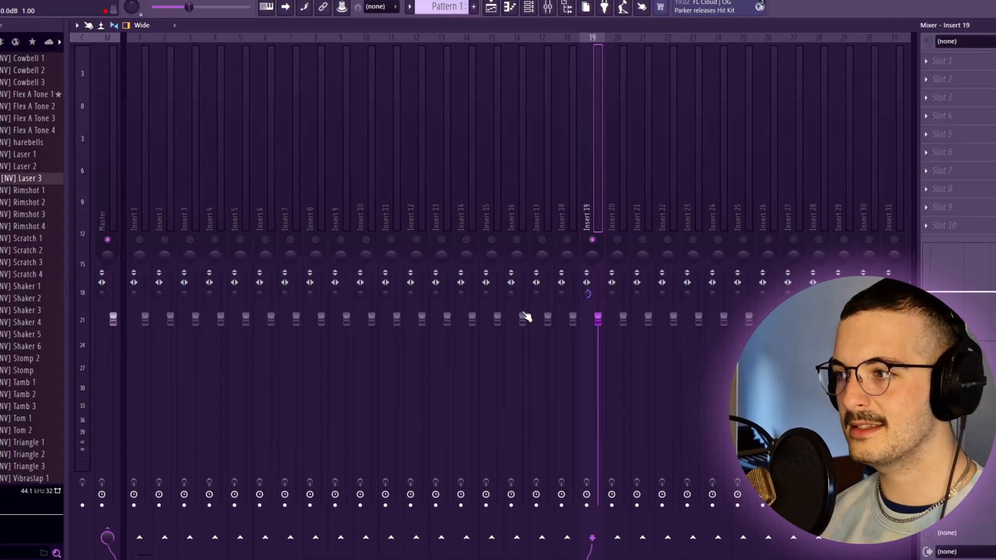
# - Consolidate the time selection near bar 8 of playlist Track 1 to audio and move the Pattern 1 clip back to Track 1
pyautogui.click(492, 8)
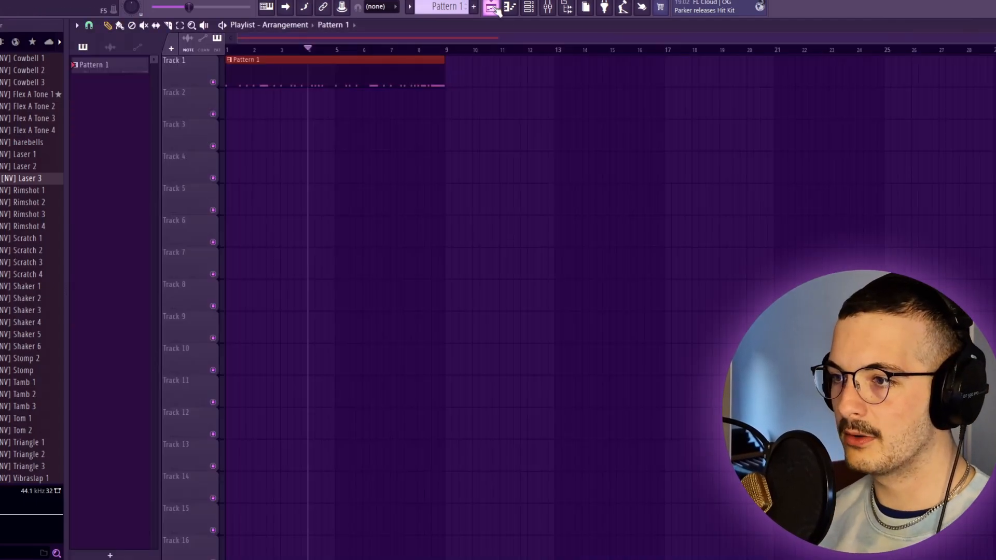
pyautogui.click(530, 8)
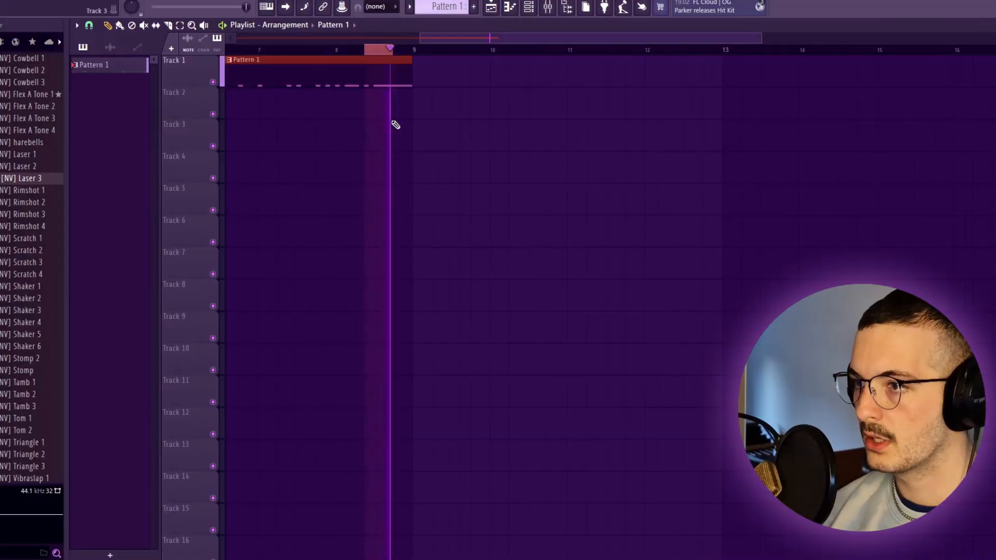
pyautogui.scroll(5, 386, 104)
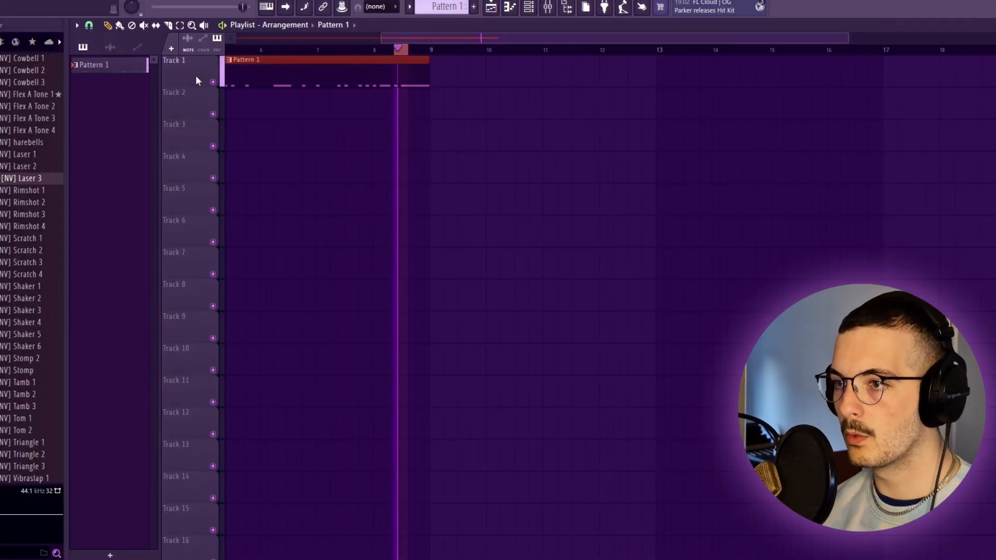
pyautogui.rightClick(196, 79)
pyautogui.moveTo(250, 261)
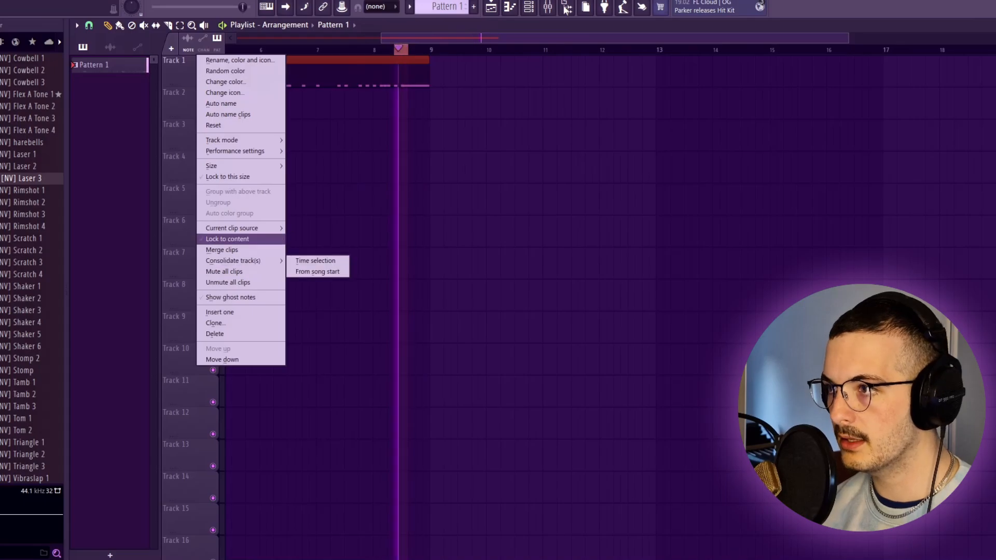
pyautogui.click(311, 261)
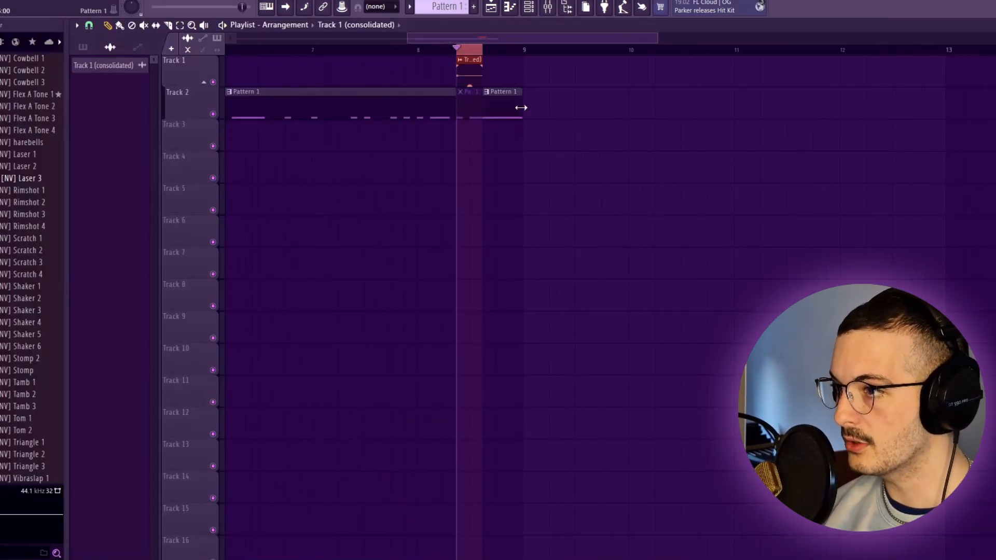
pyautogui.moveTo(419, 111); pyautogui.dragTo(414, 74)
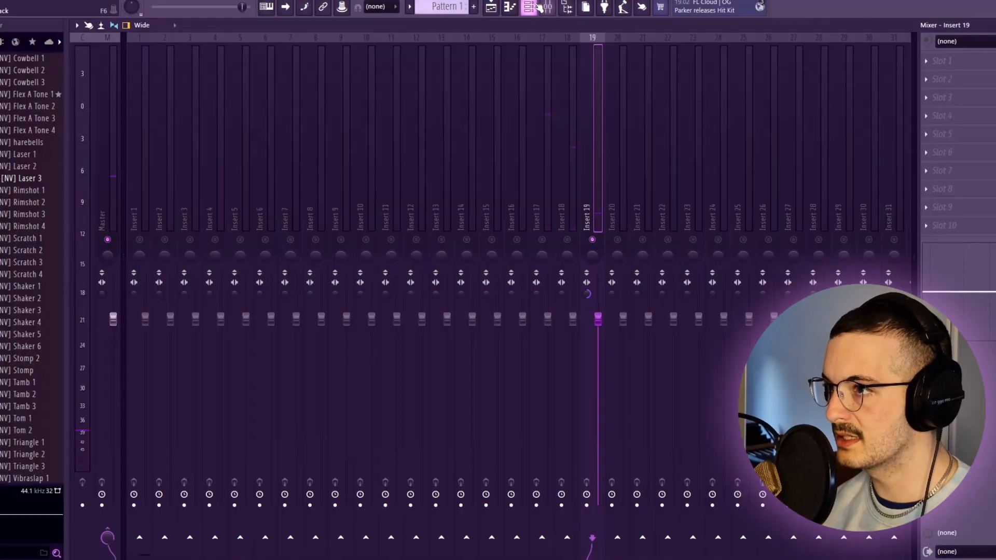
# - Open the consolidated sample's notes in the piano roll and balance the percussion levels in the mixer
pyautogui.press('F6')
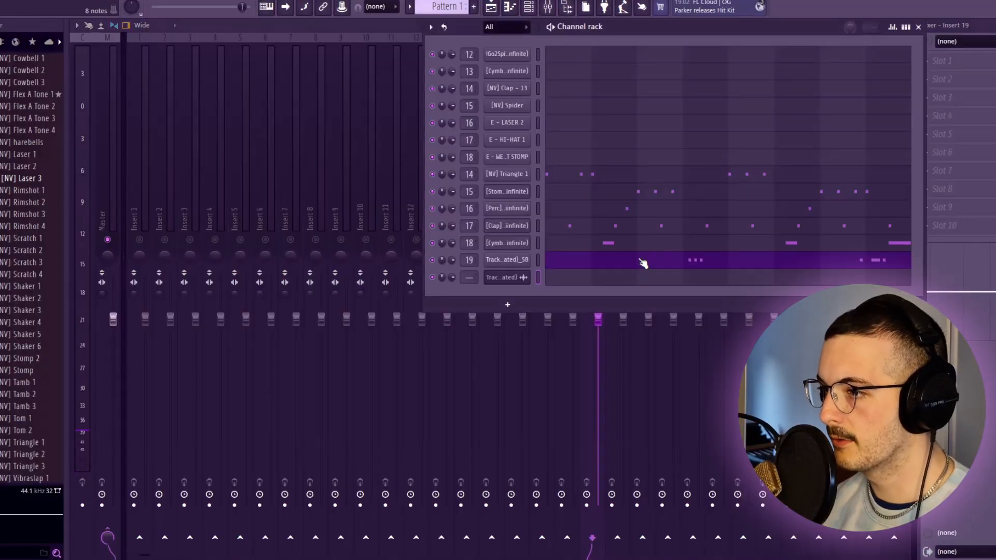
pyautogui.click(641, 264)
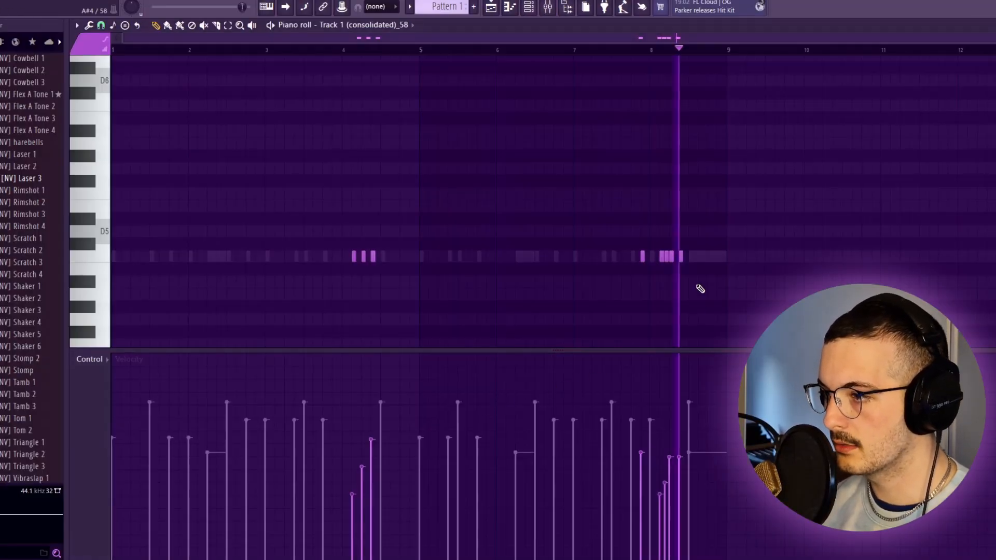
pyautogui.click(548, 8)
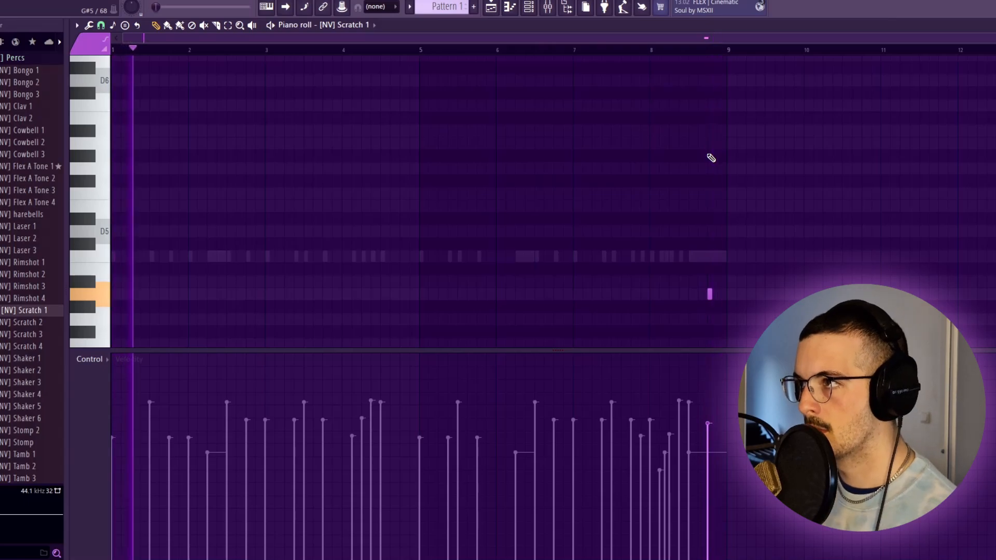
pyautogui.click(550, 8)
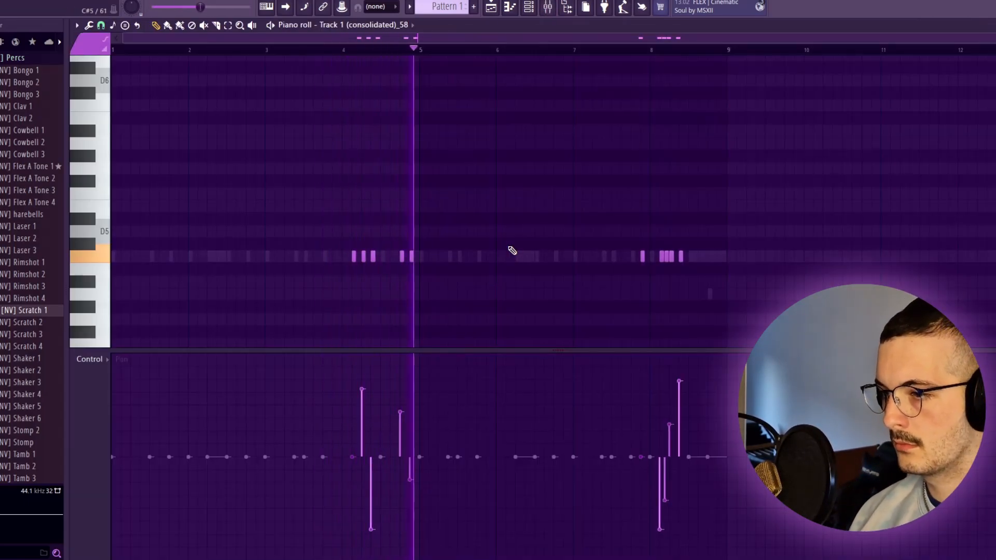
pyautogui.click(548, 8)
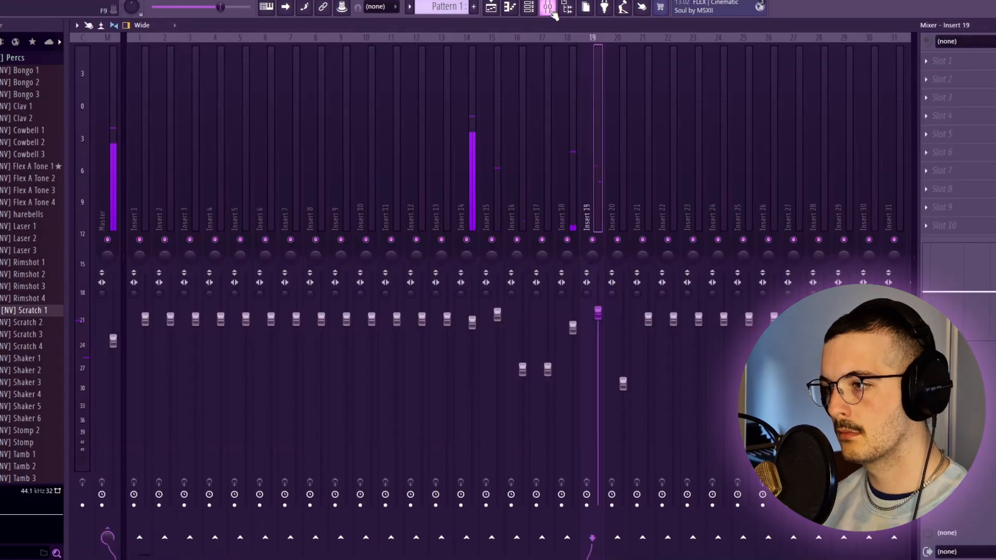
pyautogui.click(551, 10)
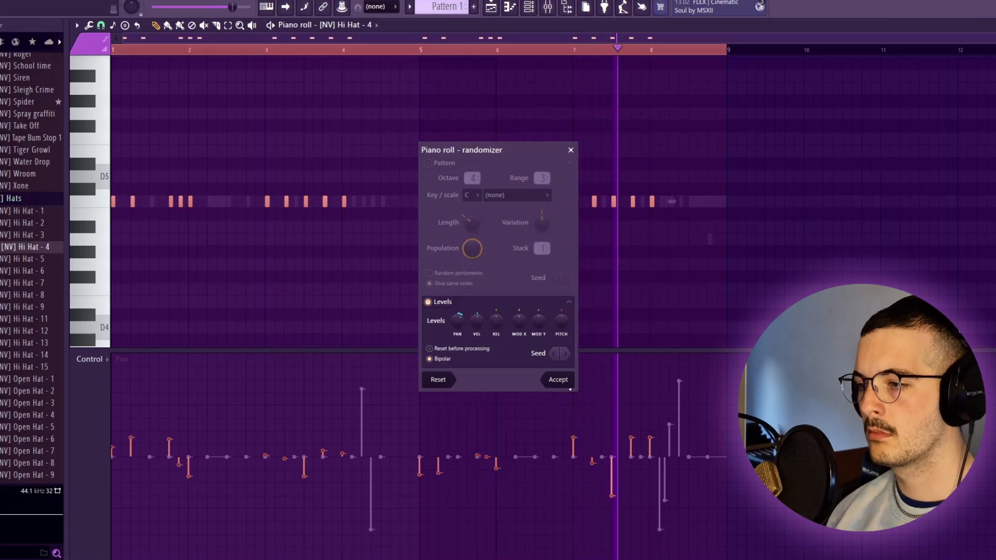
# - Apply bipolar randomized panning to the Hi Hat - 4 notes and deselect them
pyautogui.click(565, 381)
pyautogui.keyDown('ctrl'); pyautogui.click(624, 323); pyautogui.keyUp('ctrl')
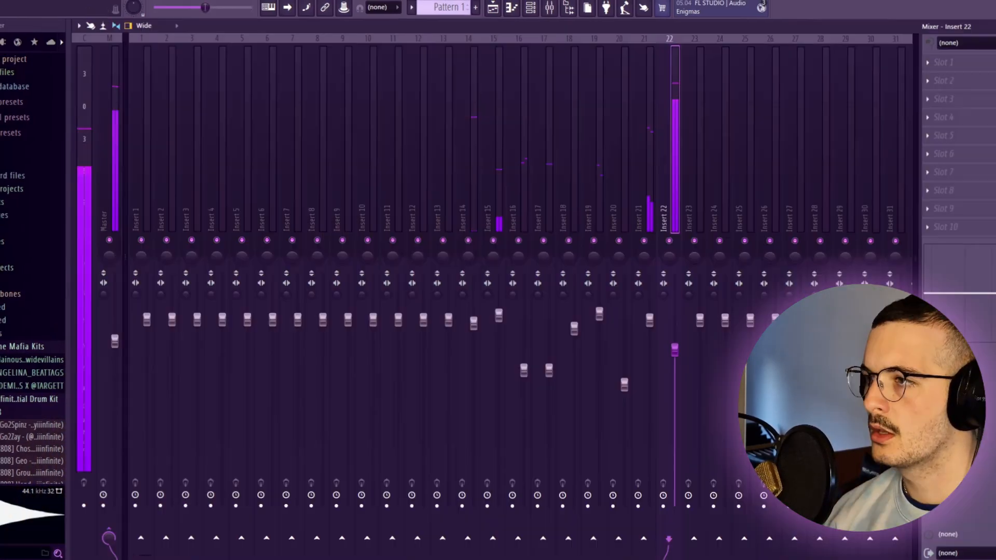
# - Search the generators for "xpan", add Xpand!2 as a new channel and open its preset list
pyautogui.press('F6')
pyautogui.click(525, 341)
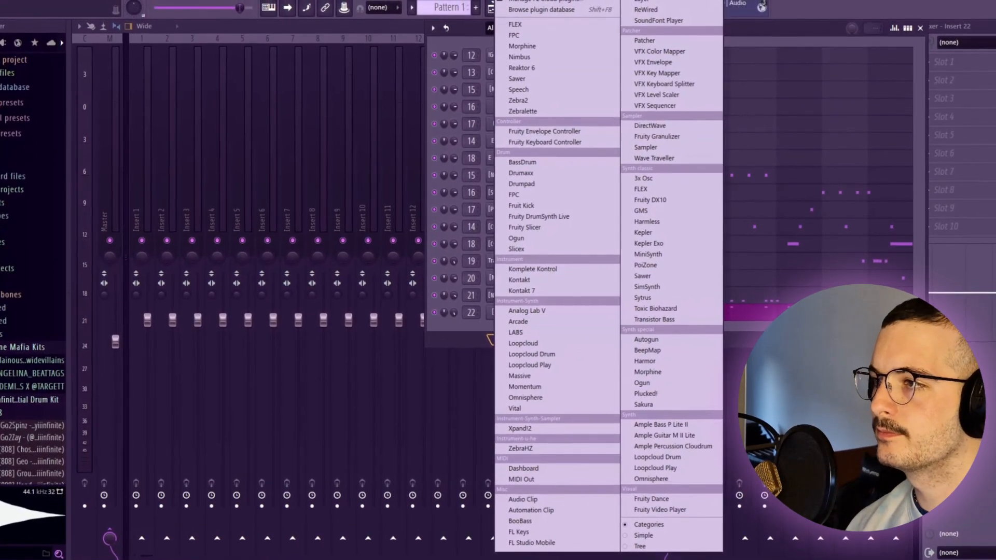
pyautogui.click(535, 0)
pyautogui.click(512, 537)
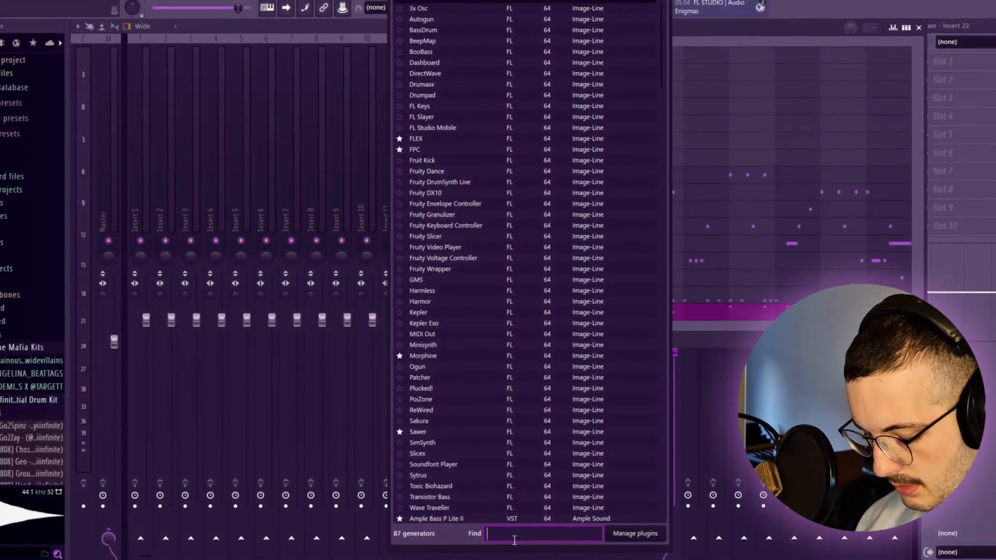
pyautogui.write('xpan')
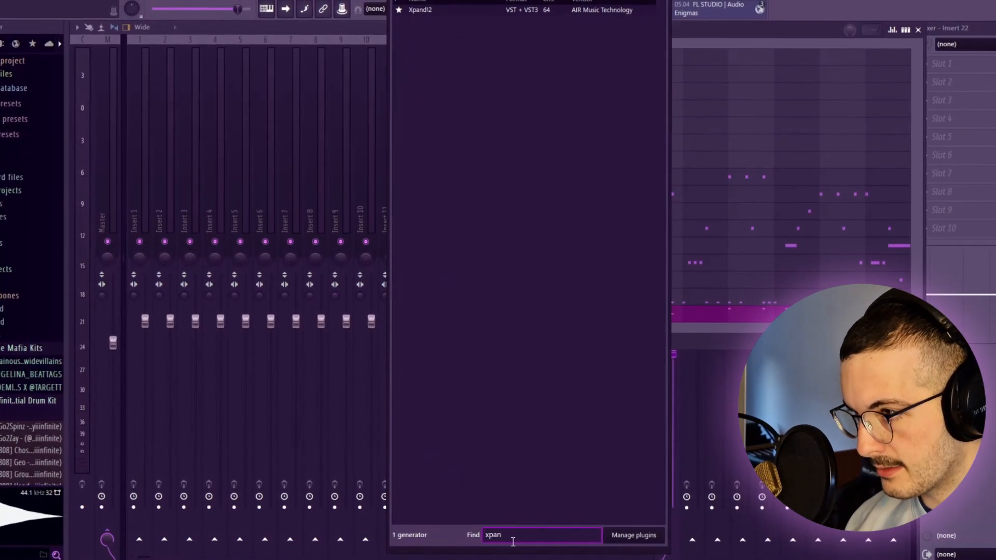
pyautogui.click(444, 10)
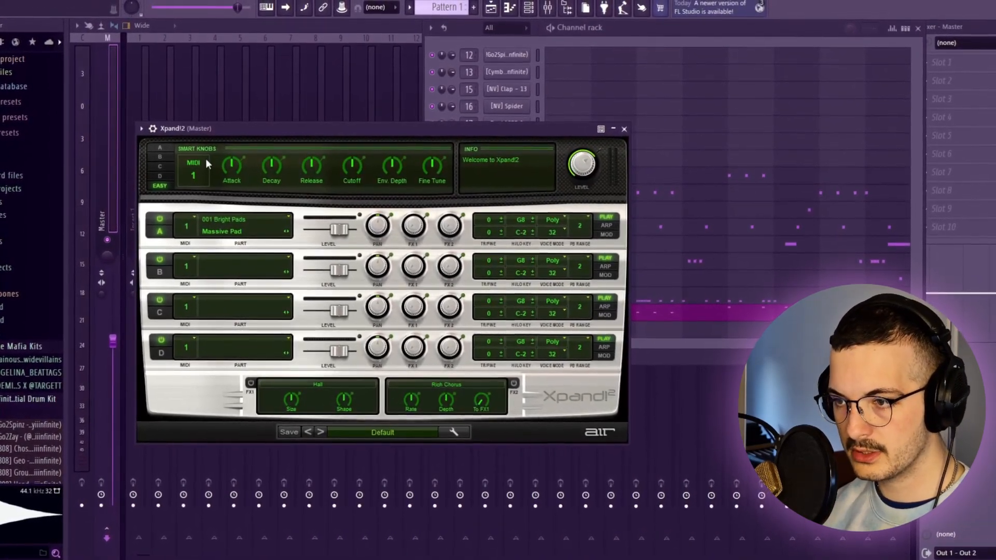
pyautogui.click(361, 432)
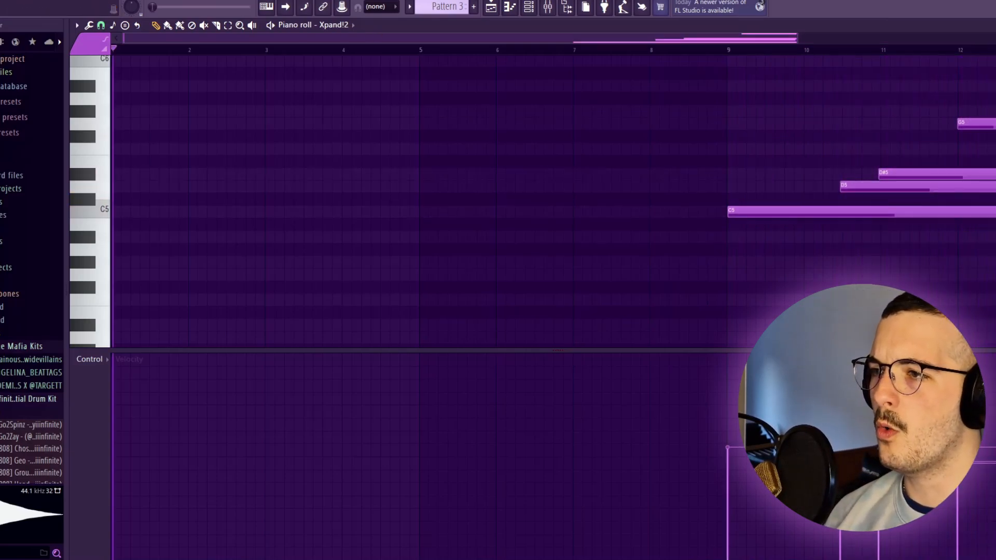
# - Move the Xpand!2 notes to the start of the pattern and shift the D6 note to the start of bar 5
pyautogui.scroll(-2, 602, 313)
pyautogui.moveTo(602, 315)
pyautogui.mouseDown()
pyautogui.moveTo(771, 105)
pyautogui.moveTo(311, 143)
pyautogui.moveTo(310, 130)
pyautogui.mouseUp()
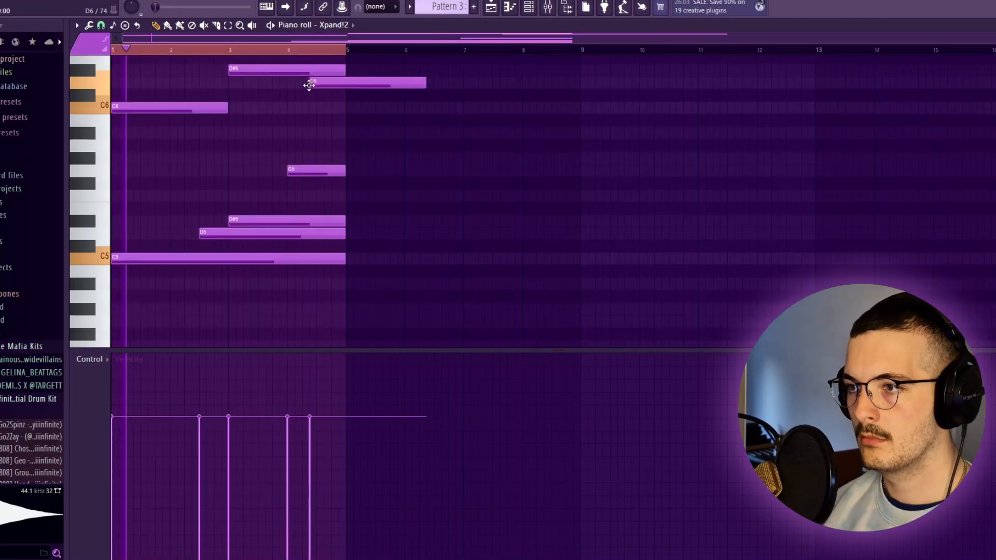
pyautogui.moveTo(307, 85); pyautogui.dragTo(343, 96)
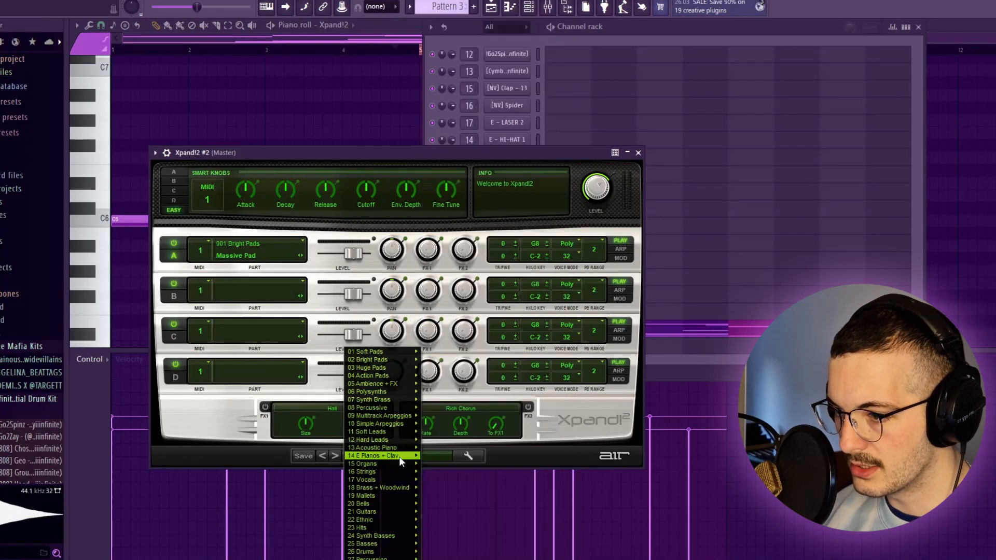
# - Load the +01 Rock Piano preset from the 13 Acoustic Piano category into Xpand!2 #2
pyautogui.moveTo(399, 448)
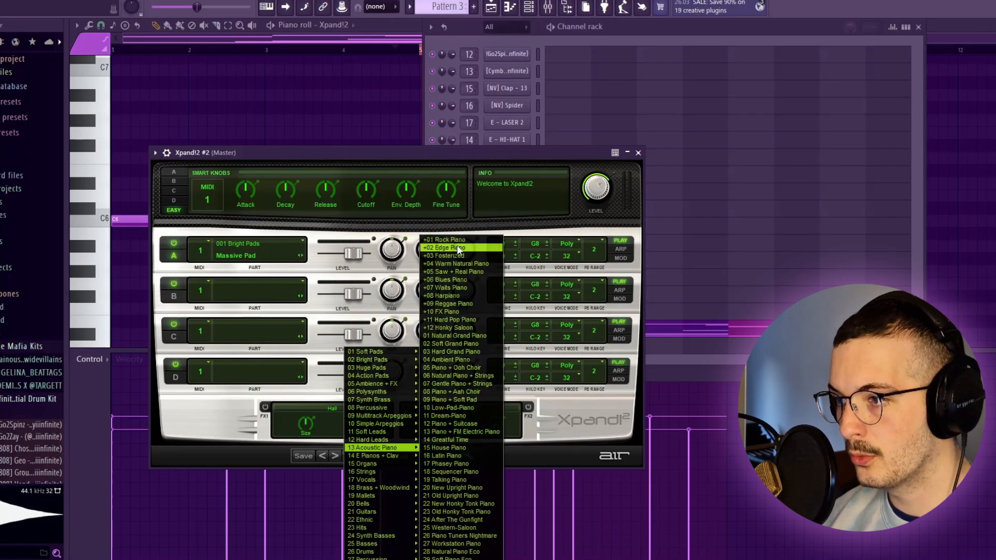
pyautogui.click(460, 239)
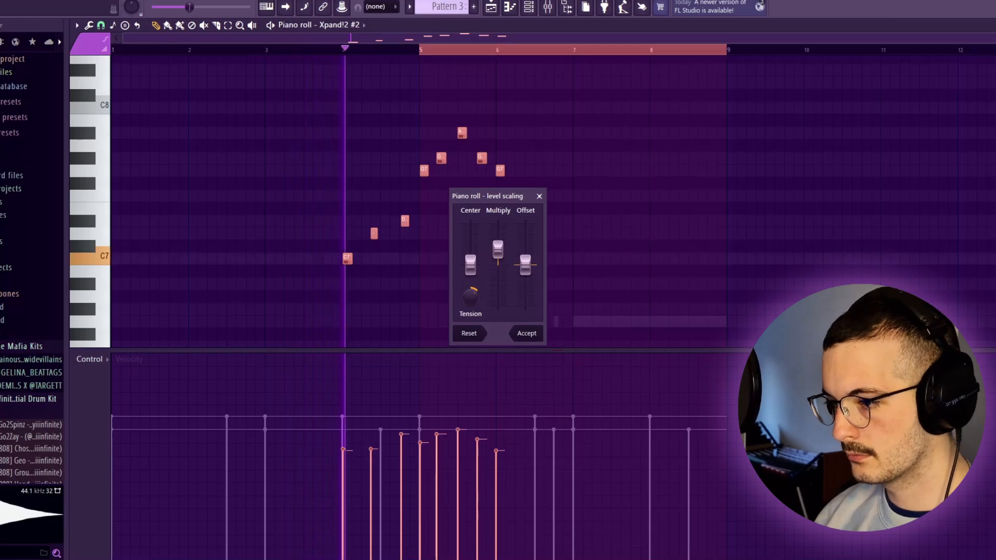
# - Raise the Xpand!2 #2 melody's velocities with level scaling and quantize the start and end times of its notes
pyautogui.moveTo(498, 250); pyautogui.dragTo(498, 246)
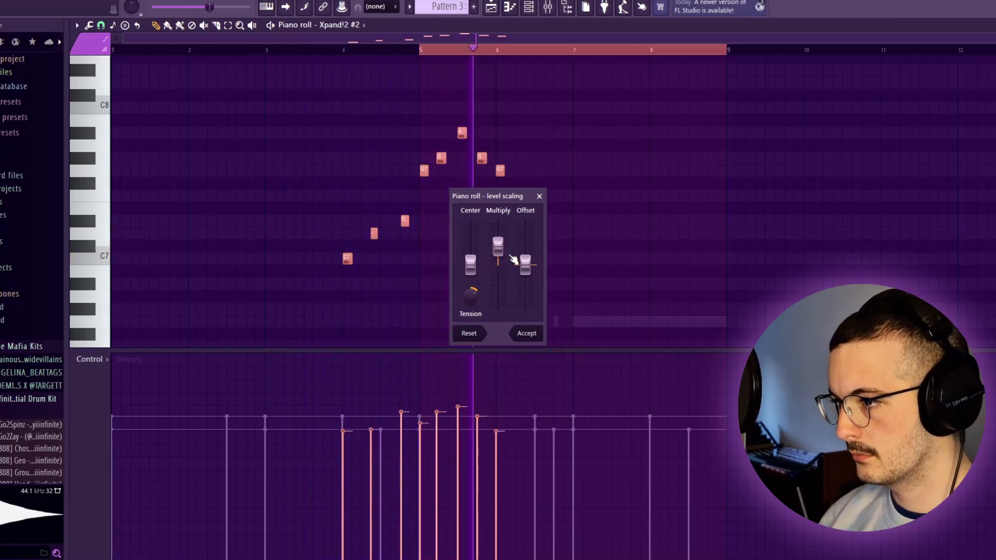
pyautogui.click(527, 334)
pyautogui.hotkey('ctrl', 'q')
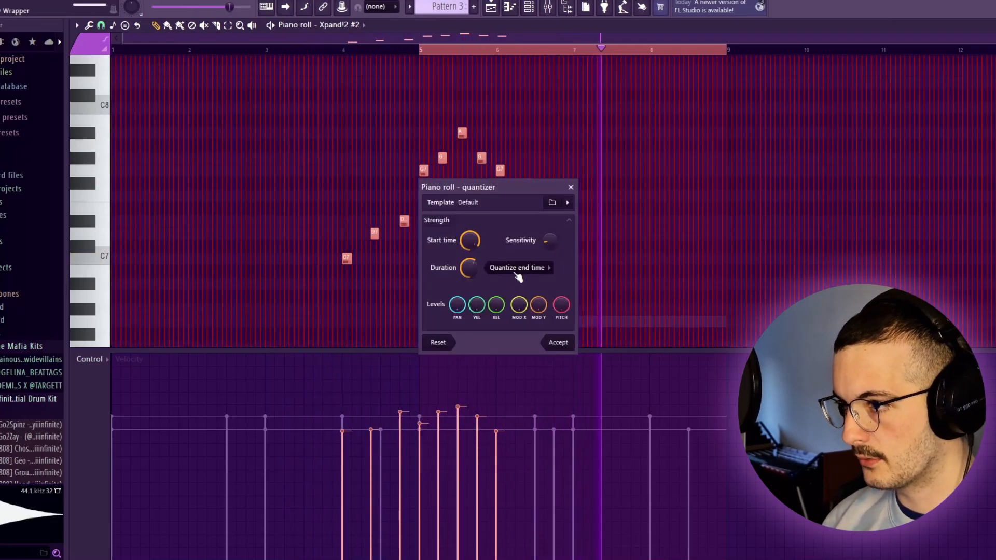
pyautogui.click(558, 343)
pyautogui.keyDown('ctrl'); pyautogui.click(466, 249); pyautogui.keyUp('ctrl')
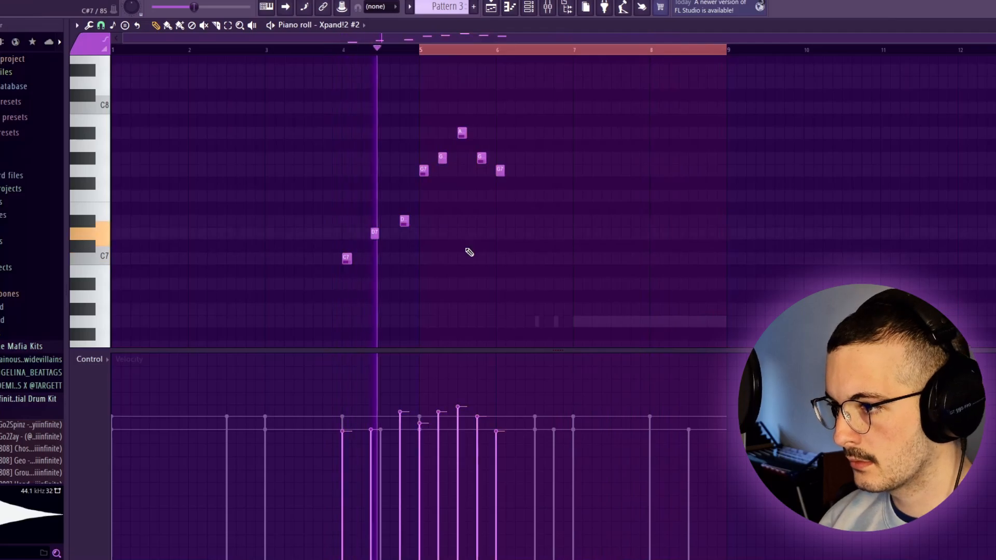
pyautogui.scroll(3, 467, 279)
pyautogui.scroll(-3, 471, 282)
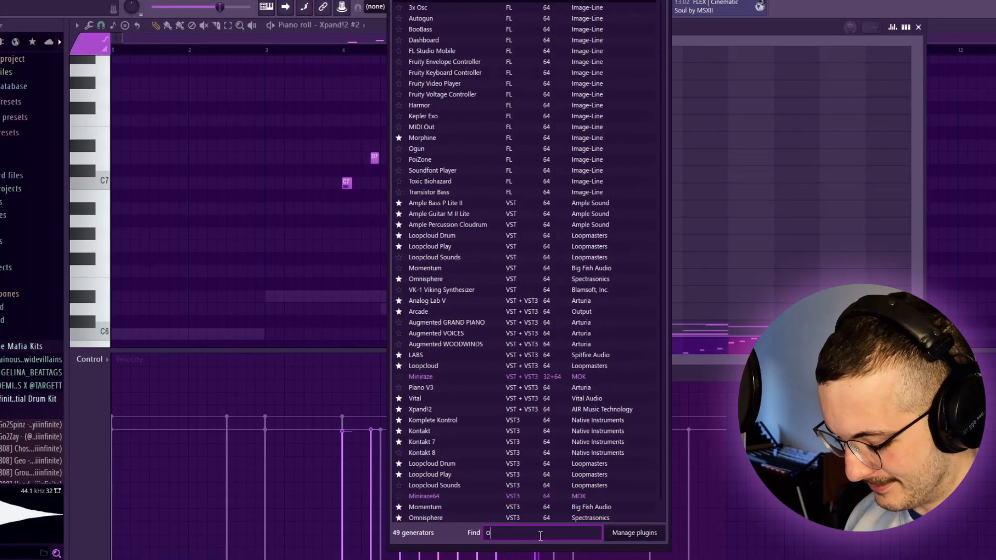
# - Search the generators for "omn", add Omnisphere as a new channel and browse its patch categories
pyautogui.write('mn')
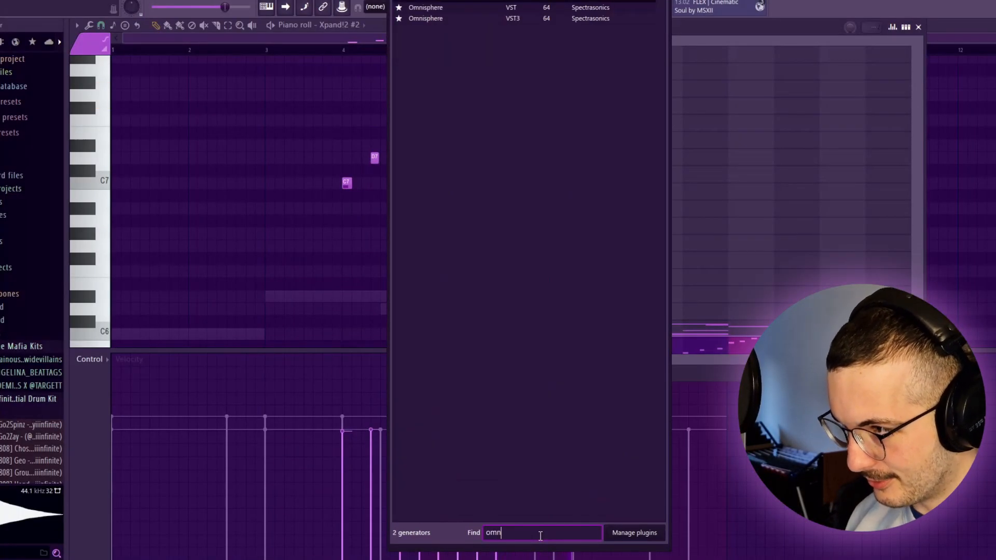
pyautogui.press('Return')
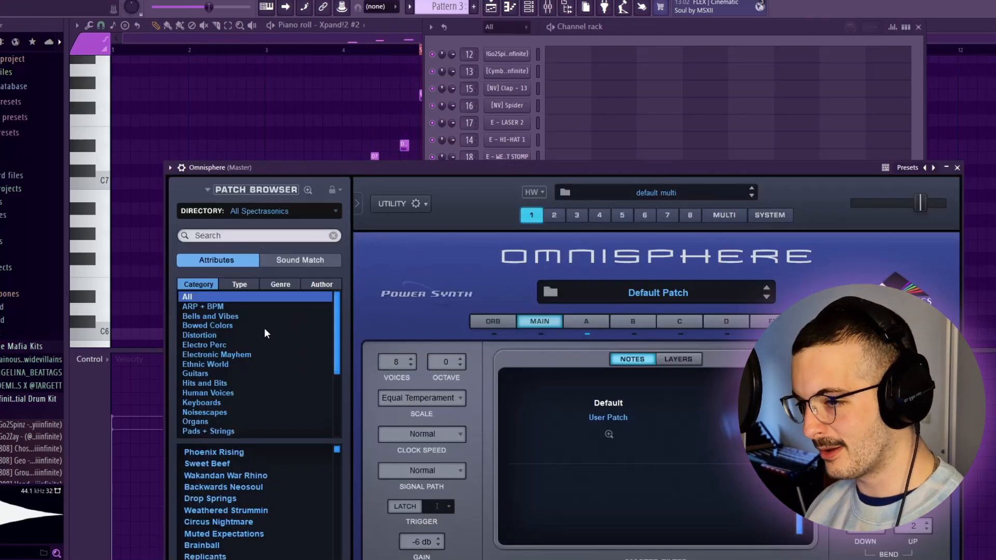
pyautogui.scroll(-1, 250, 396)
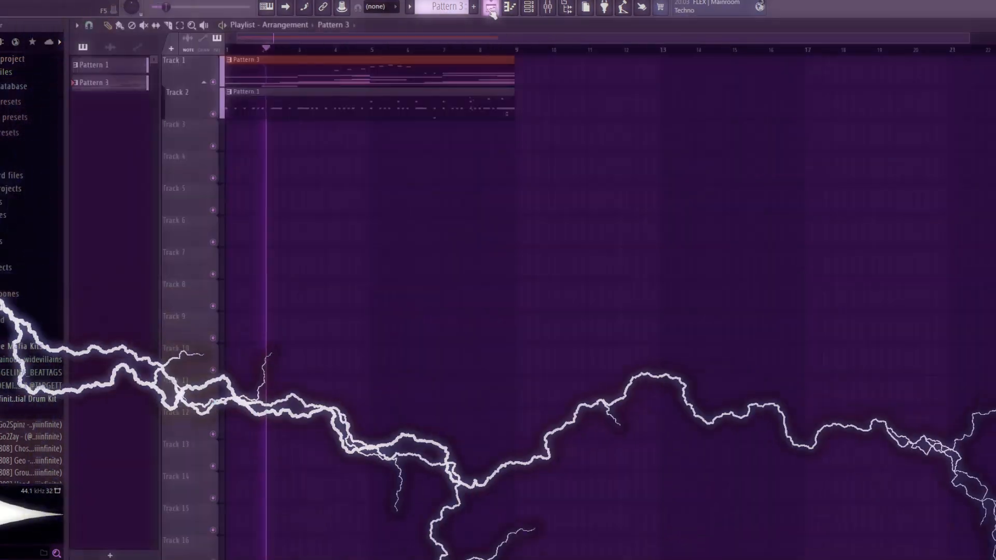
# - Split Pattern 3 into separate patterns for its Xpand!2, Xpand!2 #2 and Omnisphere channels
pyautogui.rightClick(106, 84)
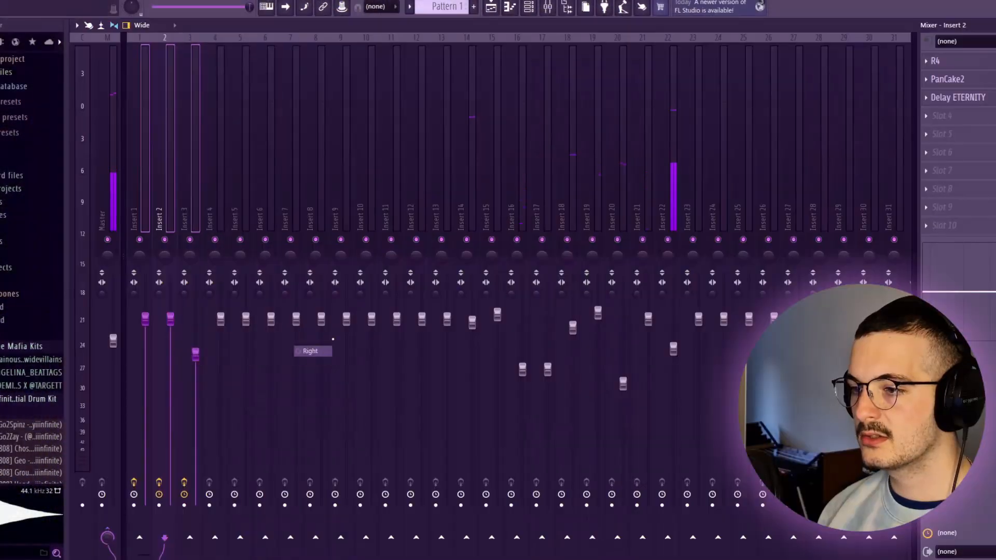
# - Clear the playlist's time selection and move the six consolidated clips up two tracks to Tracks 1 to 6
pyautogui.click(501, 6)
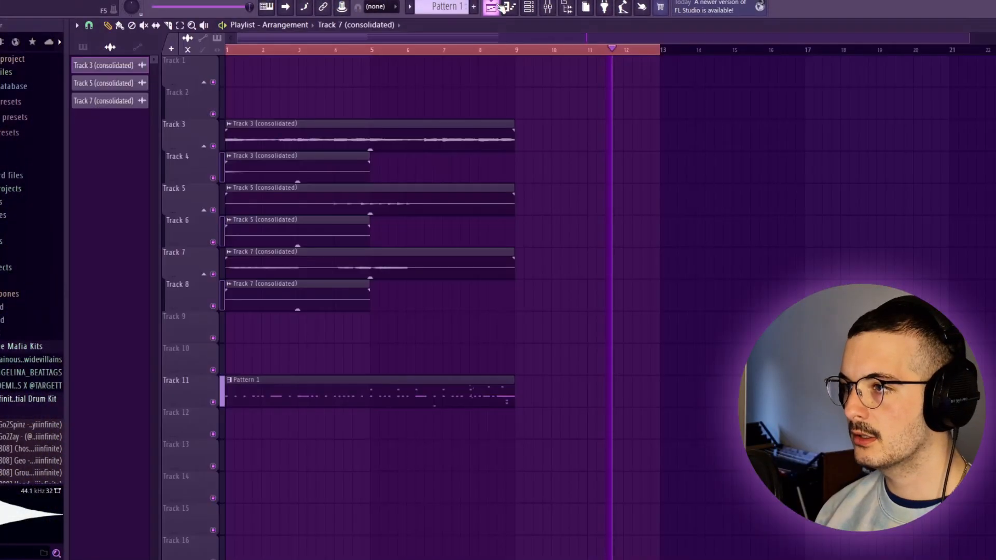
pyautogui.doubleClick(461, 51)
pyautogui.moveTo(512, 106); pyautogui.dragTo(222, 268)
pyautogui.moveTo(454, 303); pyautogui.dragTo(234, 147)
pyautogui.hotkey('shift', 'Up')
pyautogui.hotkey('shift', 'Up')
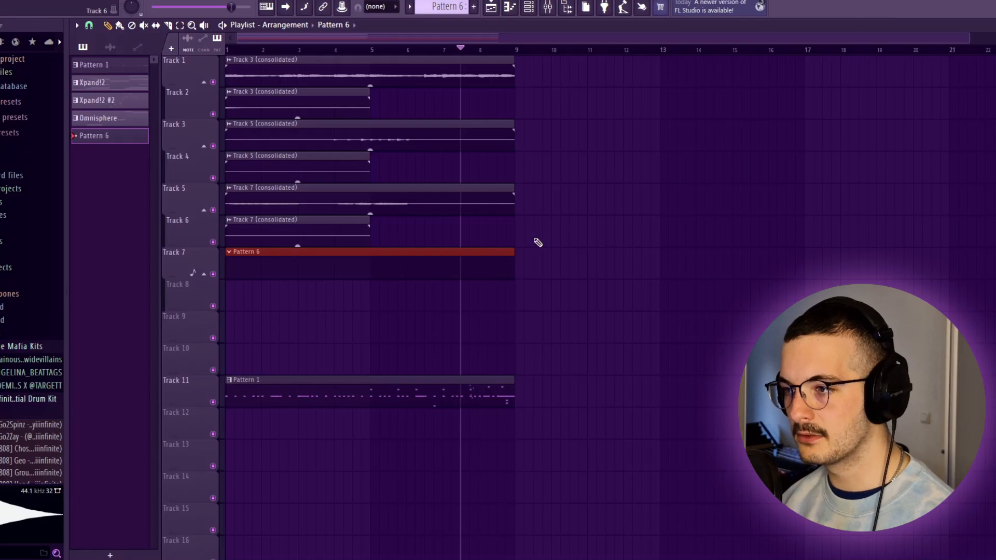
# - Duplicate the six consolidated audio clips on Tracks 1 to 6 directly after the originals
pyautogui.moveTo(538, 242); pyautogui.dragTo(225, 56)
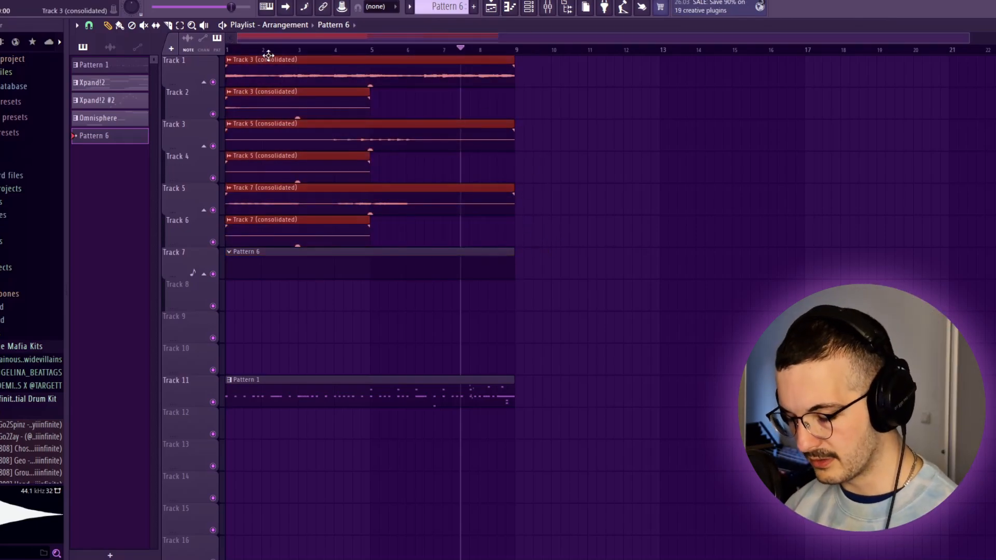
pyautogui.hotkey('ctrl', 'b')
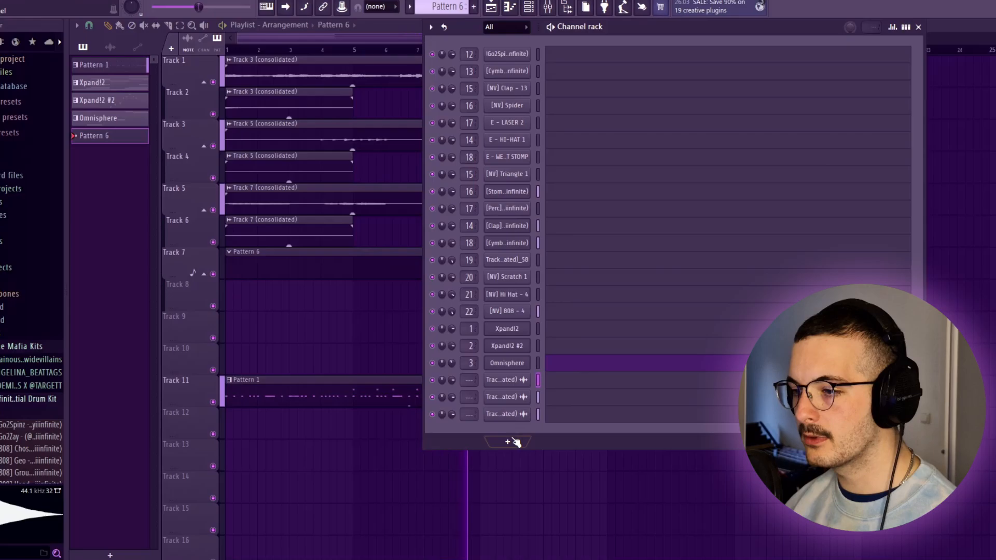
# - Open the full list of generator plugins for adding another instrument channel
pyautogui.click(509, 442)
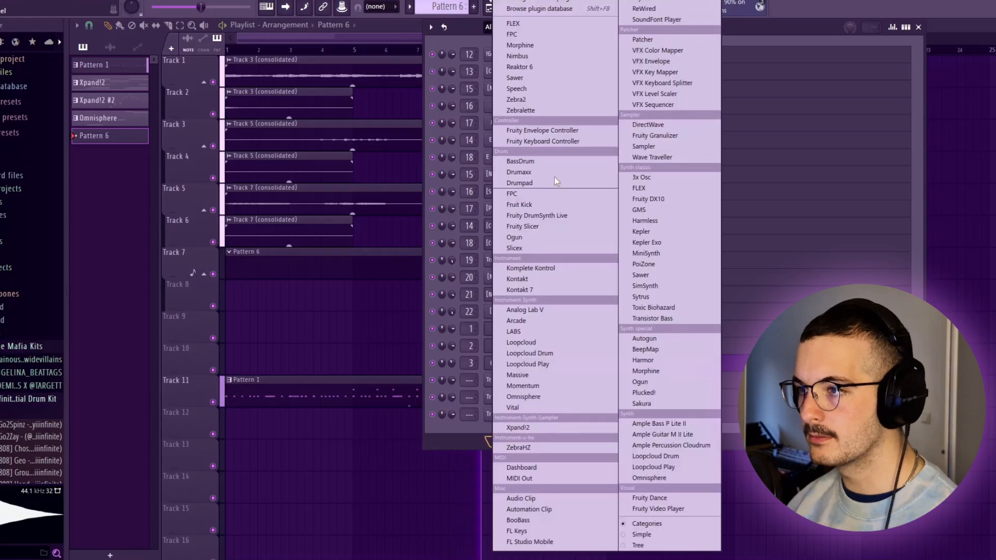
pyautogui.click(518, 0)
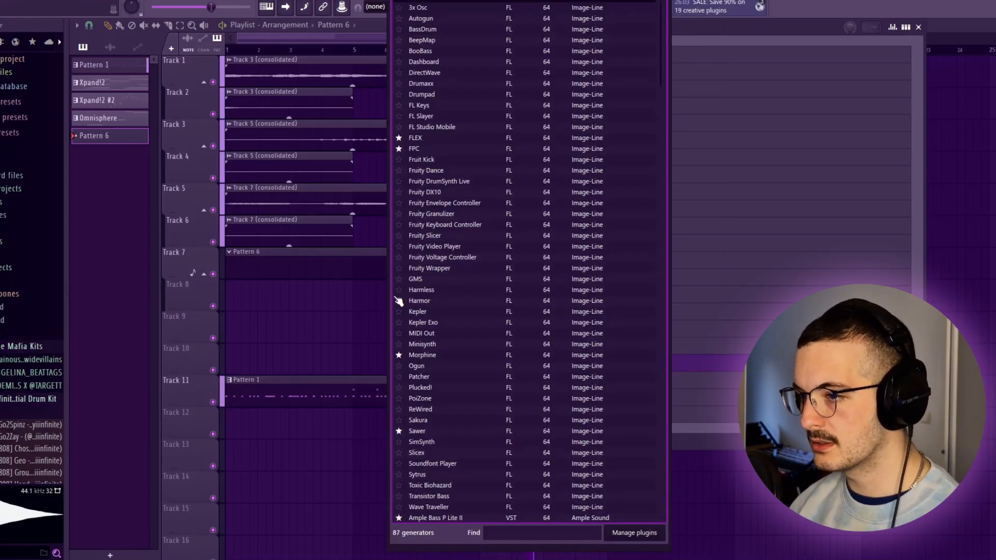
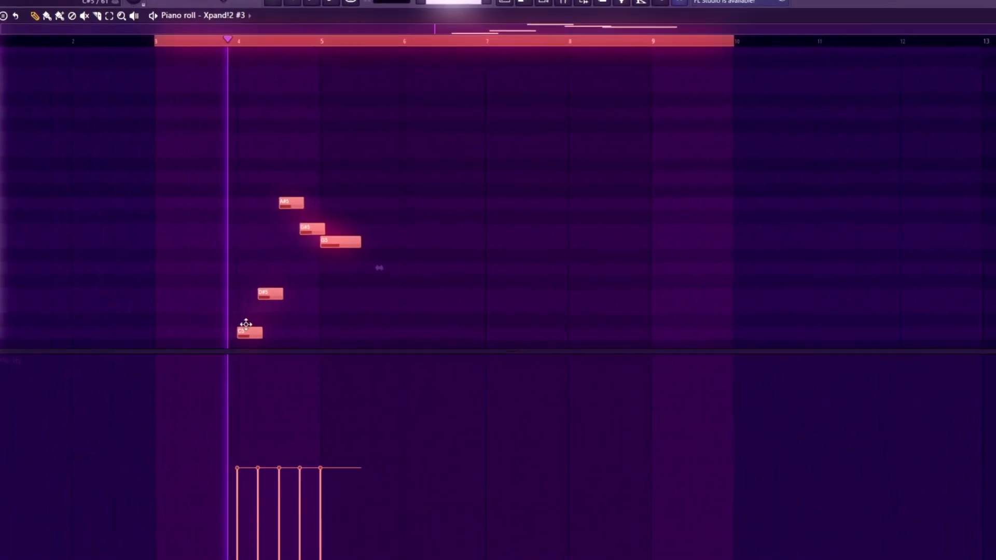
# - Move the five-note Xpand!2 #3 melody two bars earlier so that it starts at bar 2
pyautogui.moveTo(254, 326); pyautogui.dragTo(173, 327)
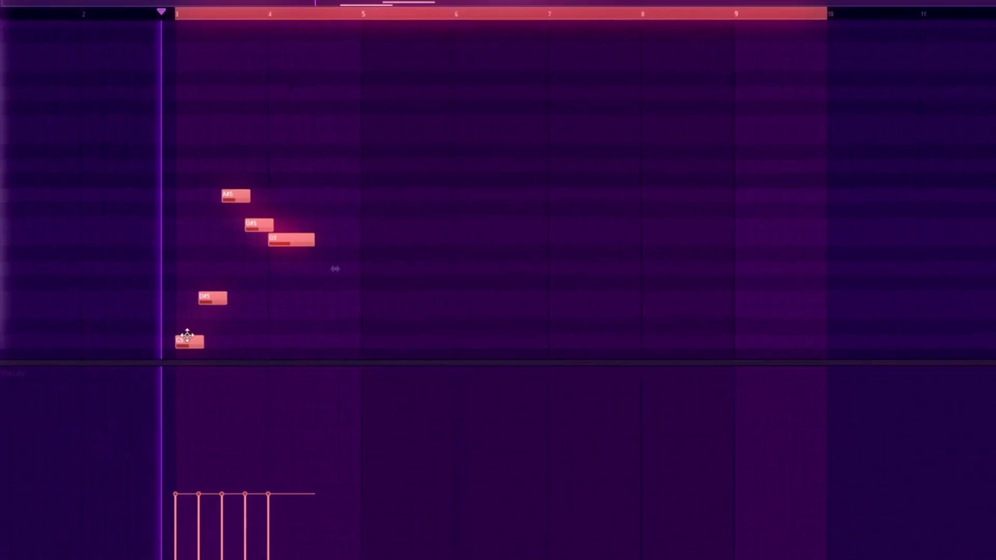
pyautogui.moveTo(181, 331); pyautogui.dragTo(93, 340)
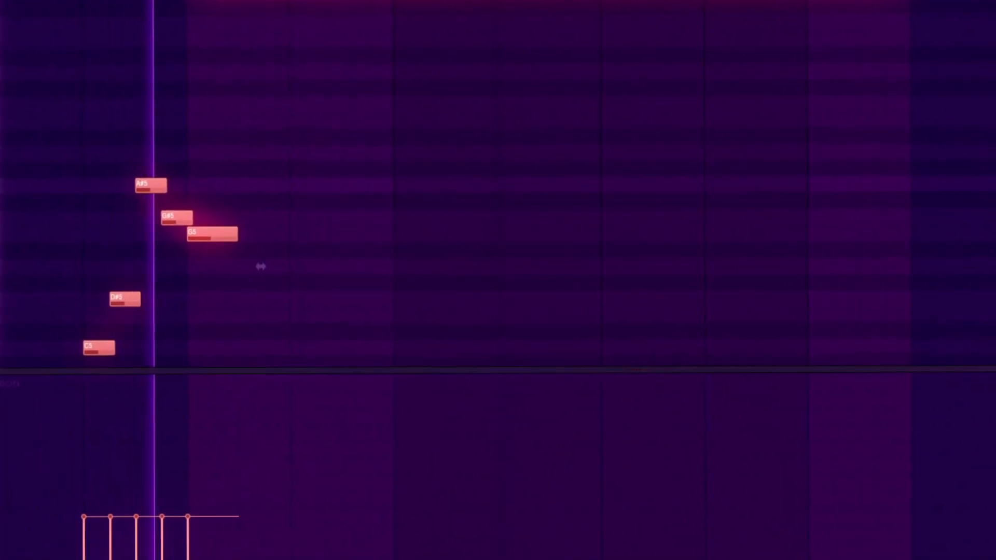
pyautogui.press('F6')
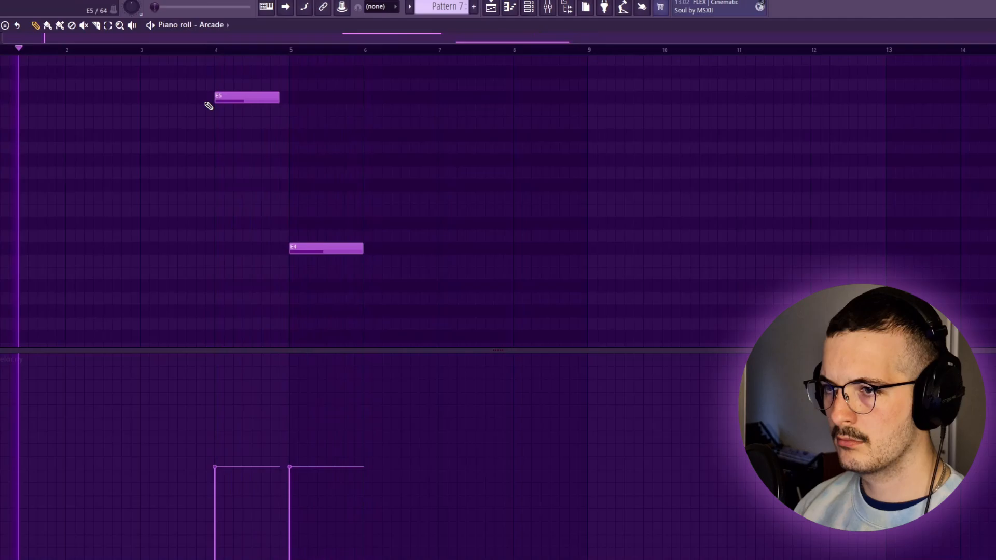
# - Move the Arcade channel's E5 note two bars earlier so that it starts at bar 2
pyautogui.moveTo(215, 99); pyautogui.dragTo(92, 100)
pyautogui.moveTo(173, 91)
pyautogui.mouseDown()
pyautogui.moveTo(122, 107)
pyautogui.moveTo(185, 100)
pyautogui.mouseUp()
pyautogui.hotkey('ctrl', 'b')
pyautogui.rightClick(185, 99)
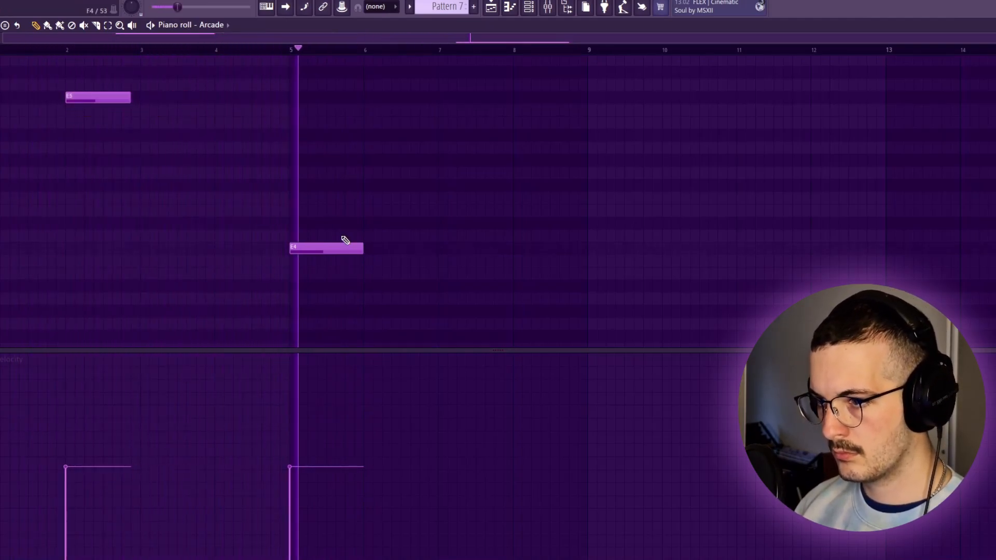
# - Move both Pattern 1 clips in the playlist from Track 10 down to Track 11
pyautogui.press('F6')
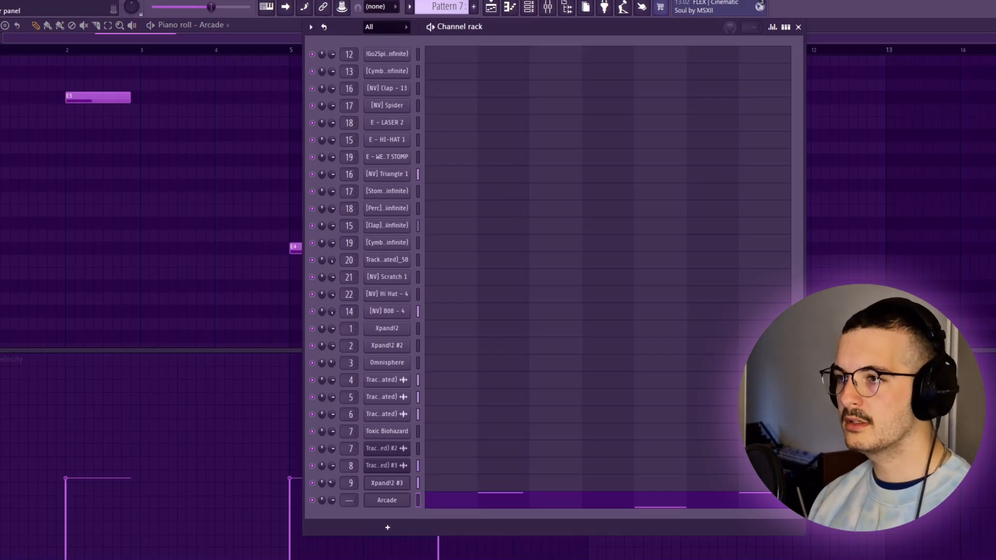
pyautogui.press('F5')
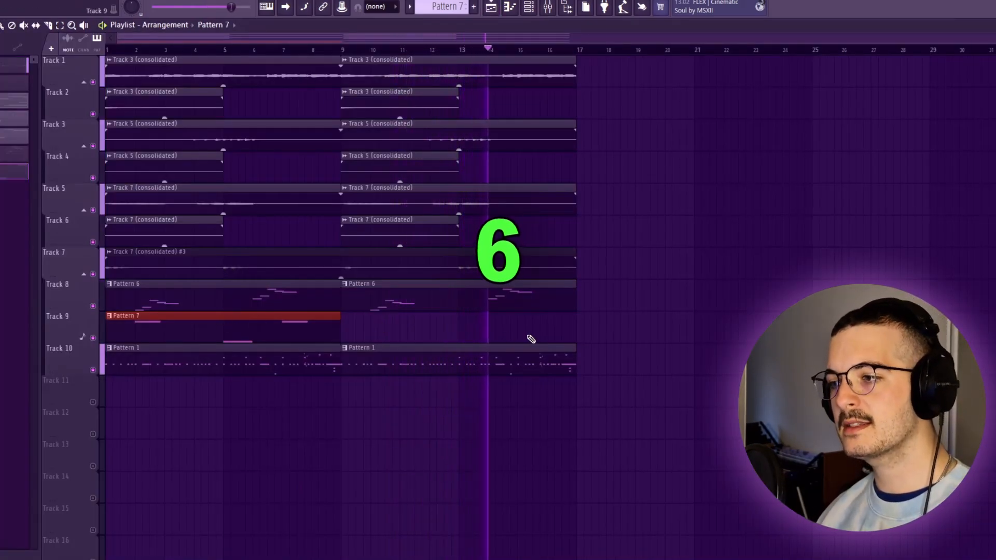
pyautogui.click(382, 362)
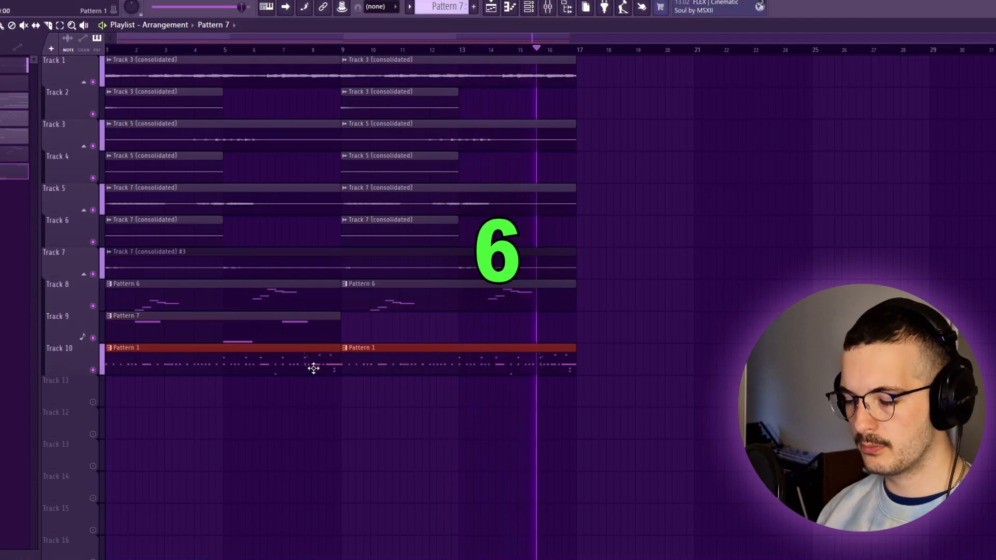
pyautogui.hotkey('shift', 'Down')
pyautogui.keyDown('ctrl'); pyautogui.click(340, 360); pyautogui.keyUp('ctrl')
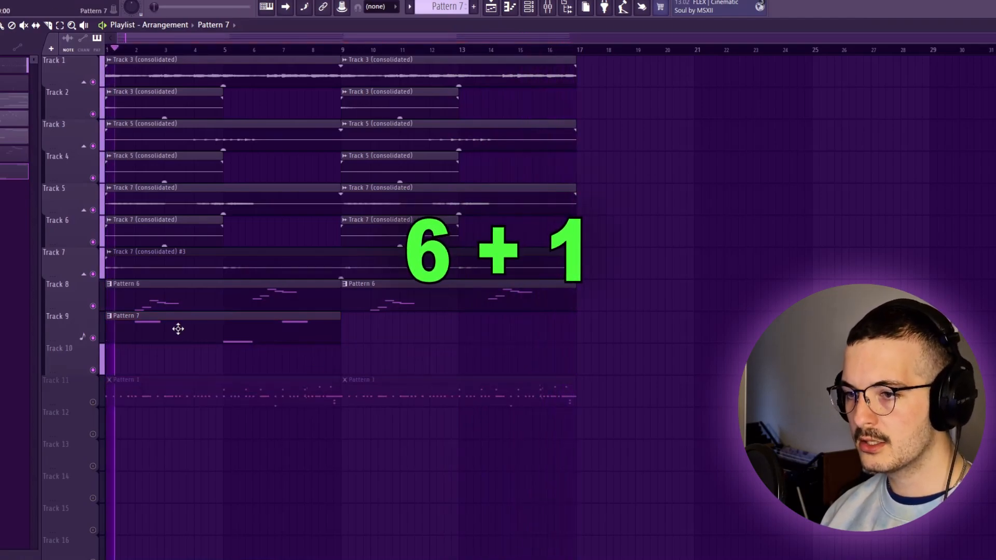
# - Select the Pattern 7 clip on Track 9 and open the mixer and channel rack
pyautogui.click(178, 329)
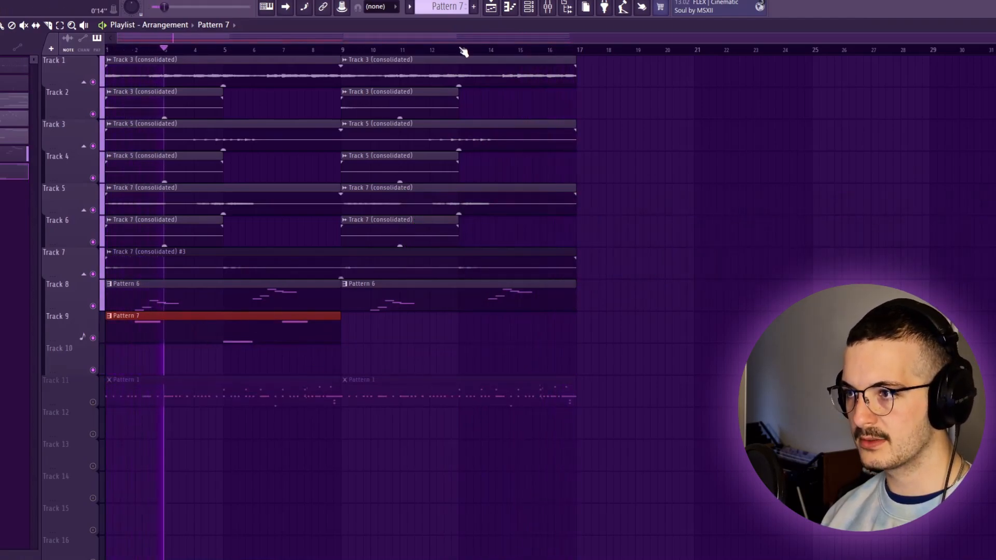
pyautogui.hotkey('ctrl', 'a')
pyautogui.click(530, 8)
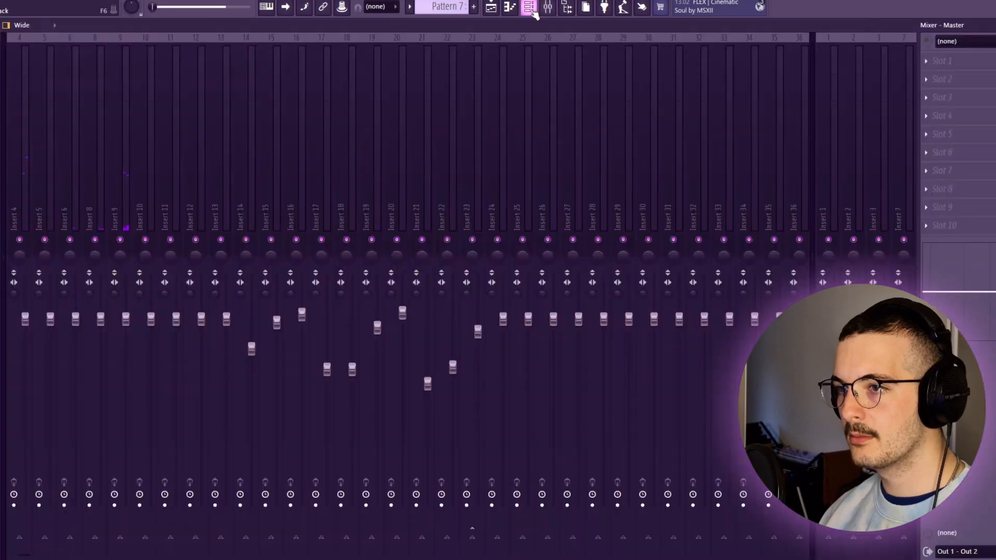
pyautogui.click(530, 7)
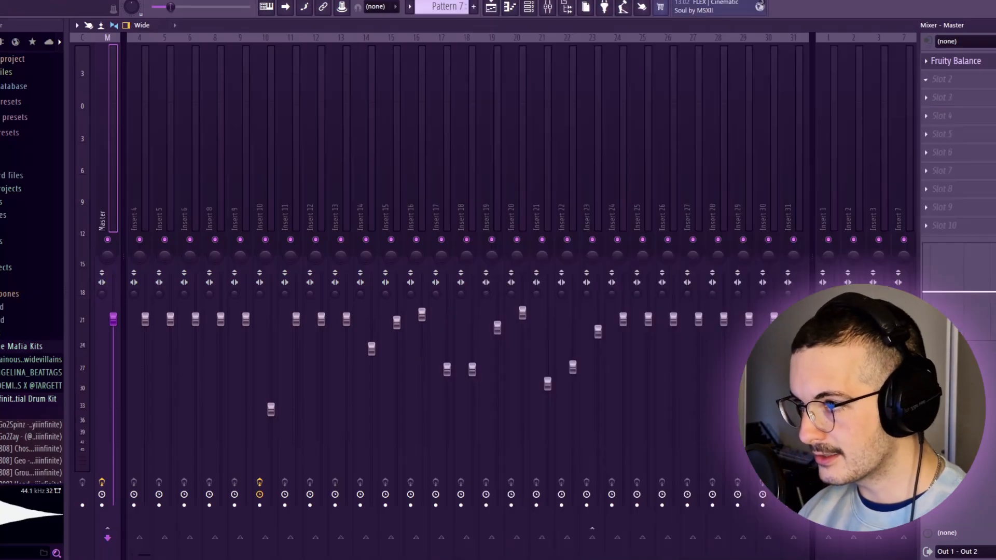
# - Add Fruity Soft Clipper below Fruity Balance on the Master and set Fruity Balance's volume to 2.7 dB
pyautogui.write('soft')
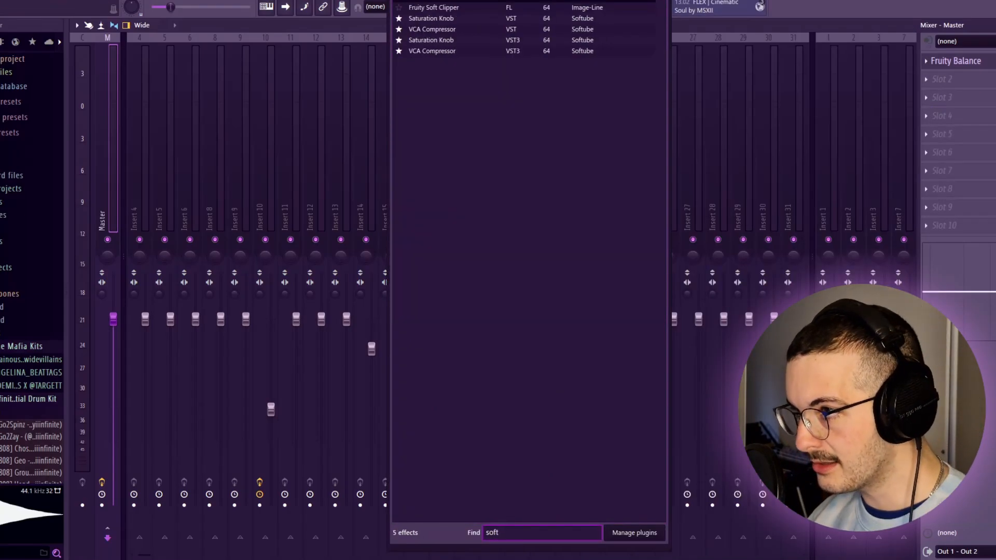
pyautogui.click(507, 8)
pyautogui.click(955, 60)
pyautogui.press('space')
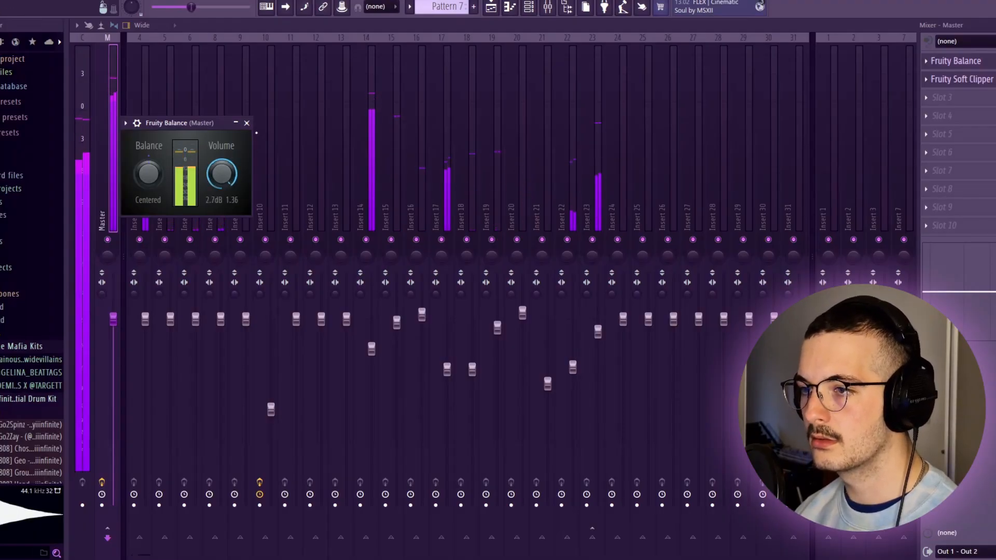
pyautogui.click(247, 123)
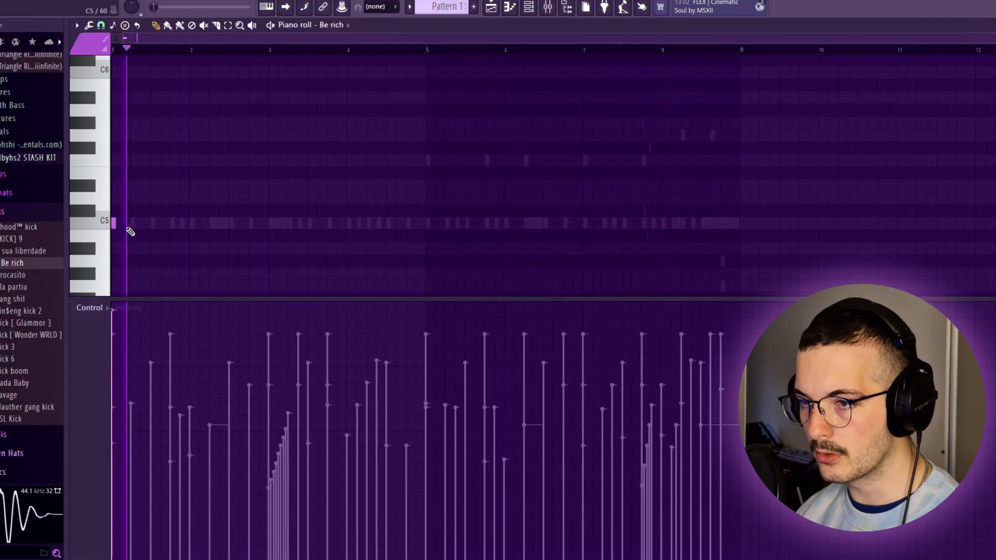
# - Place Be rich kick notes on C5 across the eight bars of Pattern 1 and play them back
pyautogui.moveTo(191, 222); pyautogui.dragTo(210, 223)
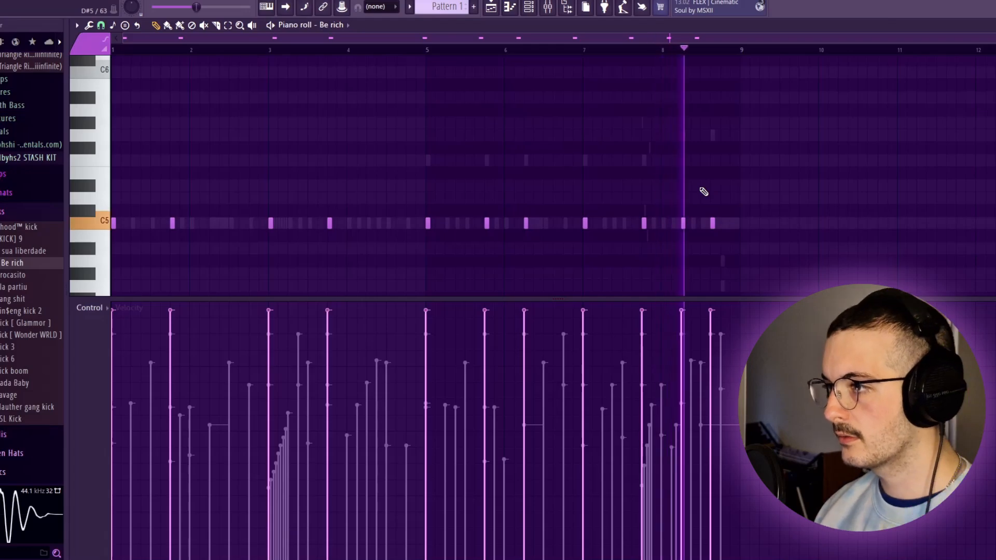
pyautogui.click(547, 11)
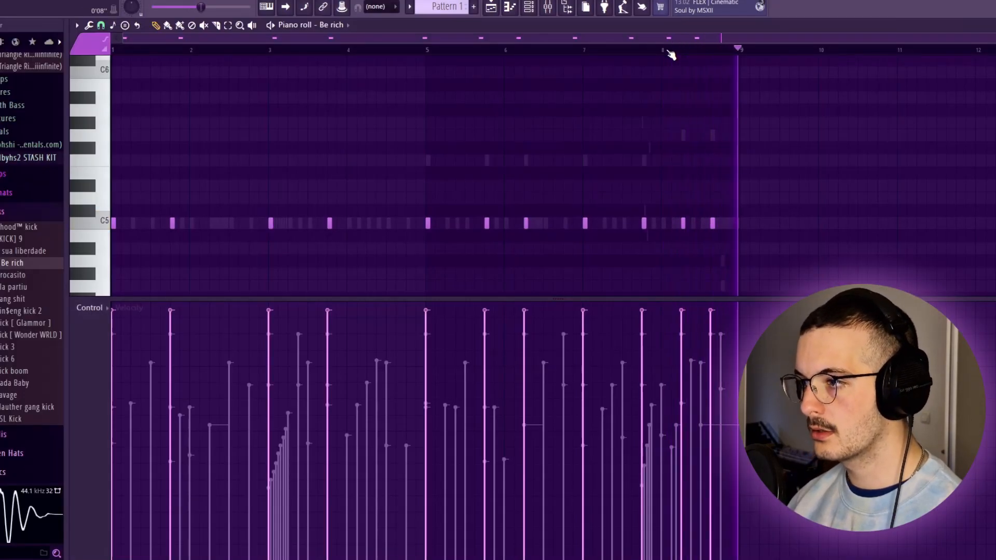
pyautogui.press('space')
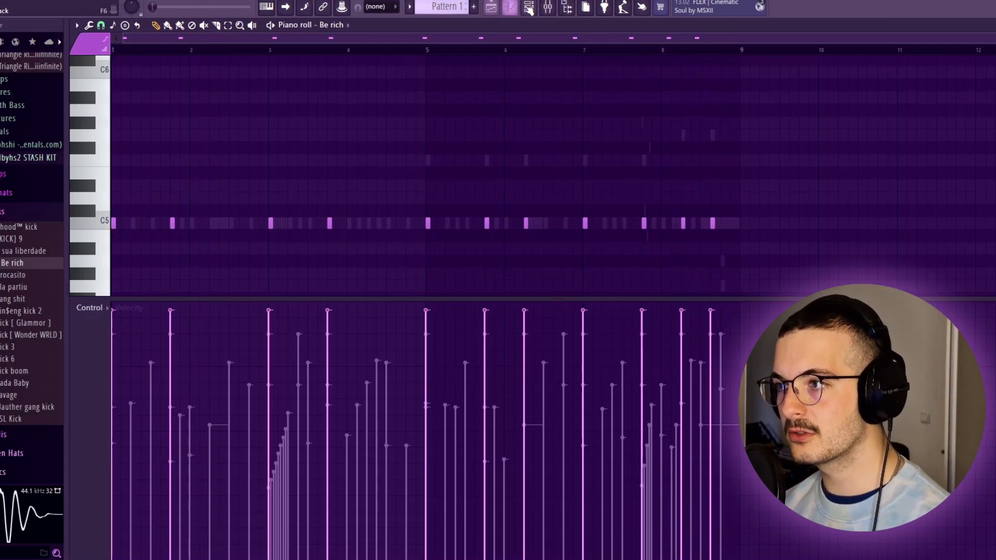
# - Clone the Be rich channel and route the clone to mixer Insert 25
pyautogui.click(548, 8)
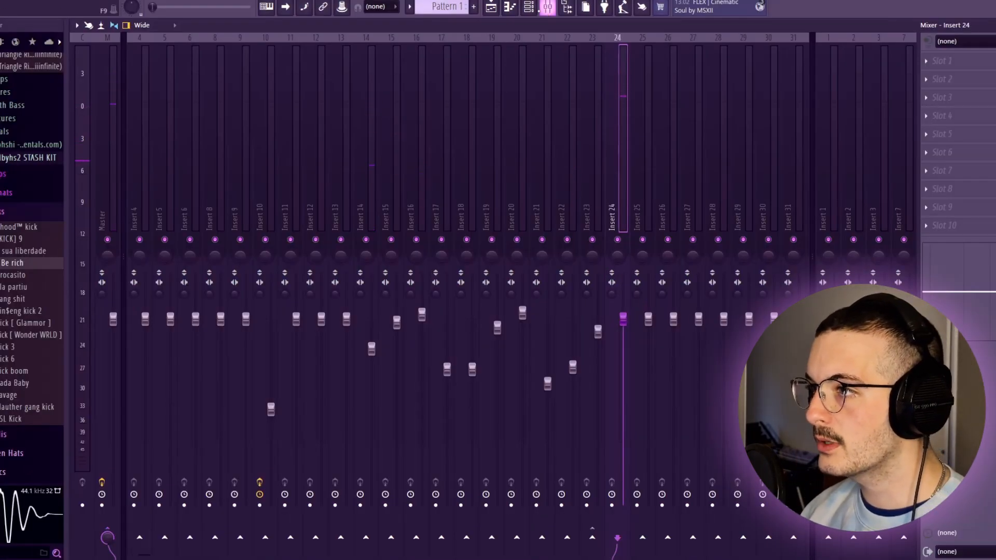
pyautogui.press('F6')
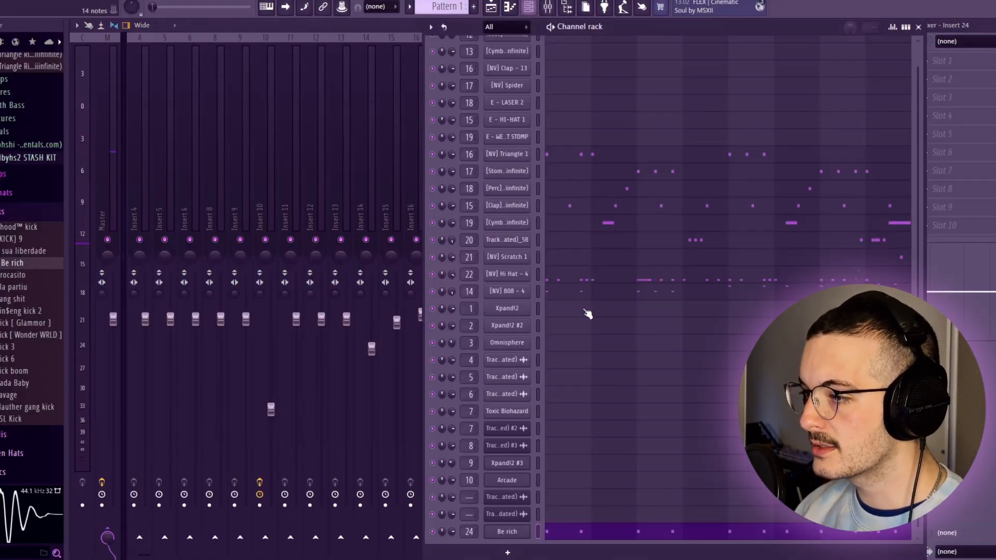
pyautogui.rightClick(525, 531)
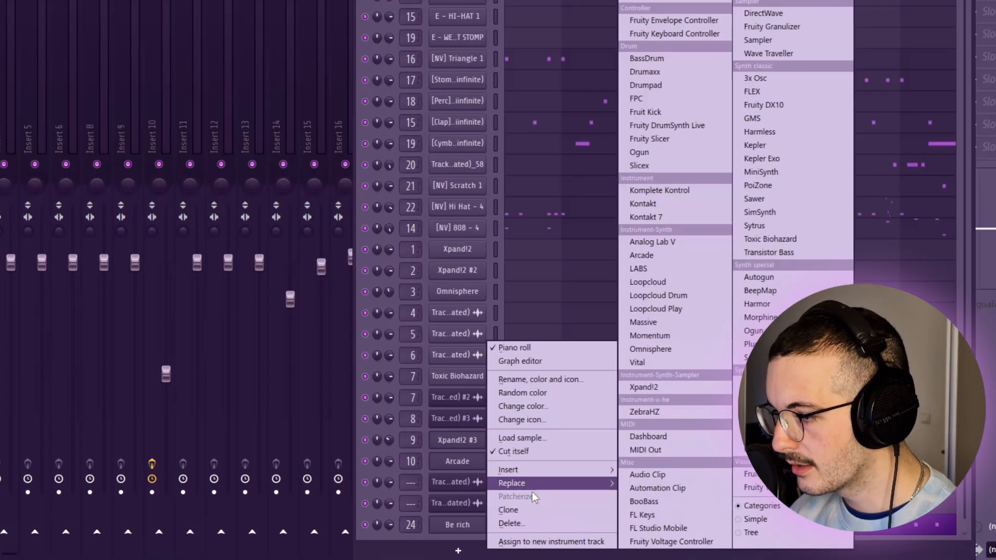
pyautogui.click(548, 519)
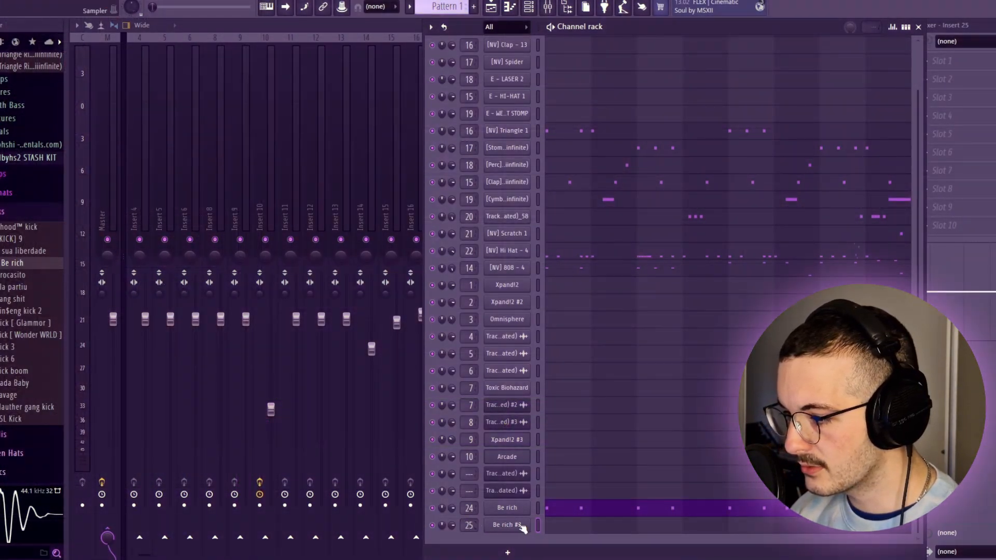
# - Transfer the last two Be rich kick notes to the Be rich #2 channel, keeping them at the same positions in bar 8
pyautogui.click(588, 515)
pyautogui.moveTo(744, 205); pyautogui.dragTo(679, 247)
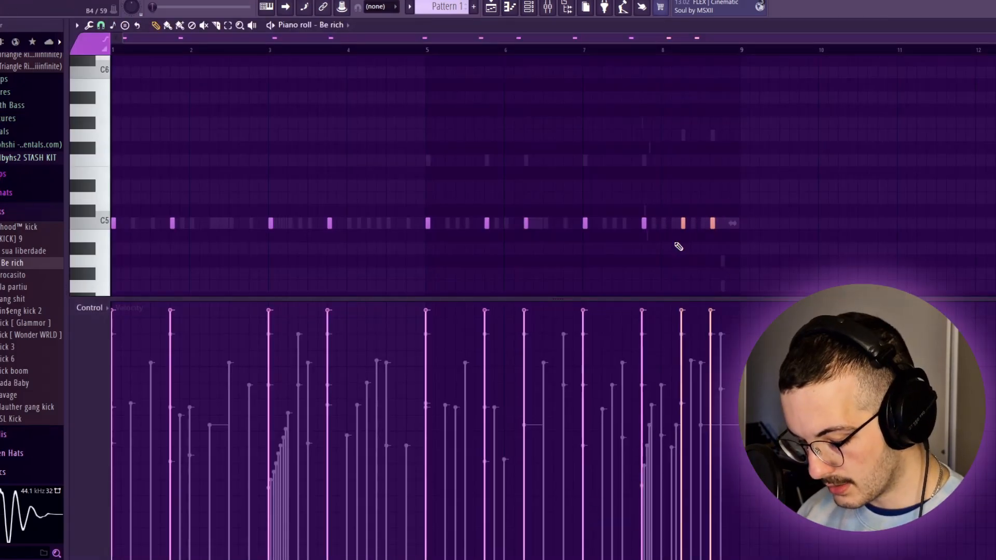
pyautogui.click(345, 26)
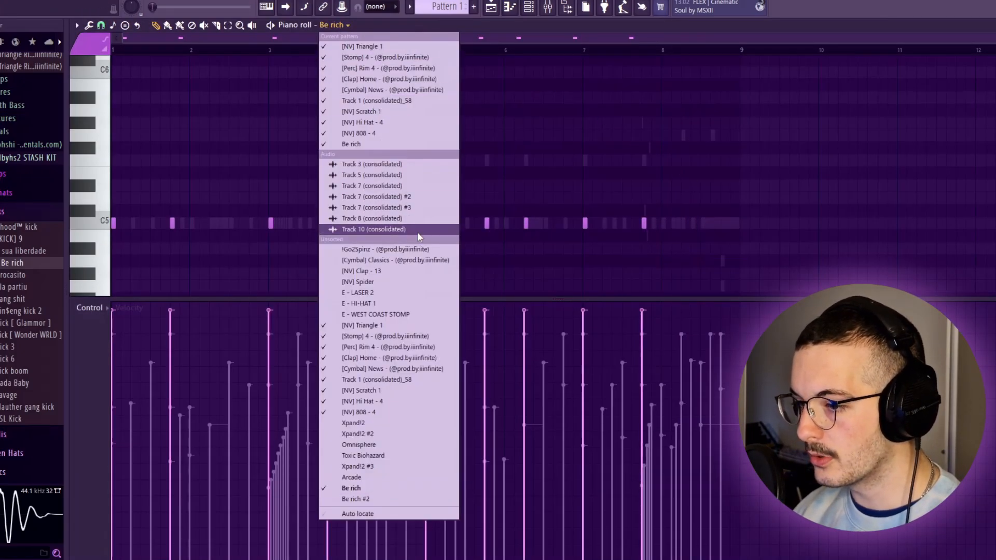
pyautogui.click(413, 499)
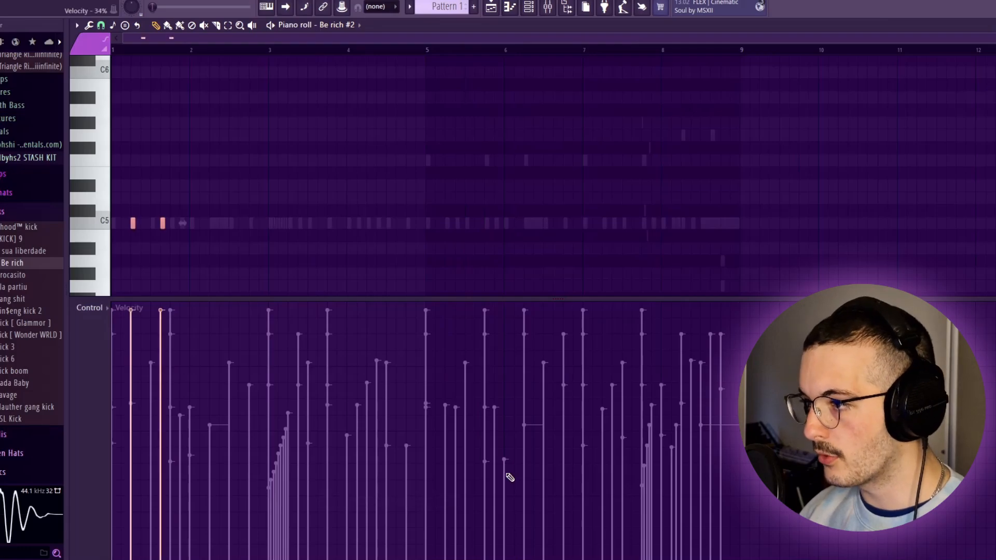
pyautogui.moveTo(131, 228); pyautogui.dragTo(681, 227)
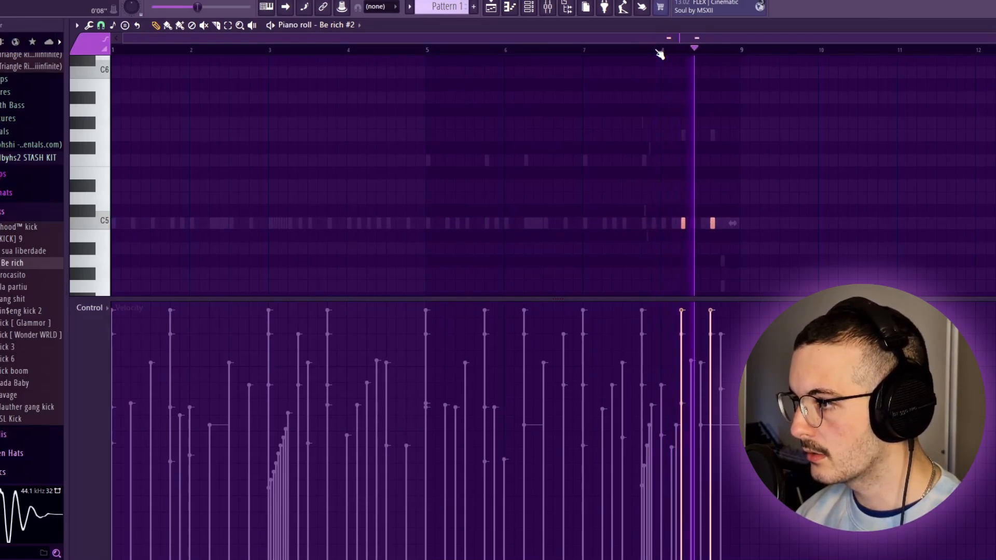
# - Lower the faders of mixer Inserts 24 and 25 together to about -3.3 dB
pyautogui.click(550, 8)
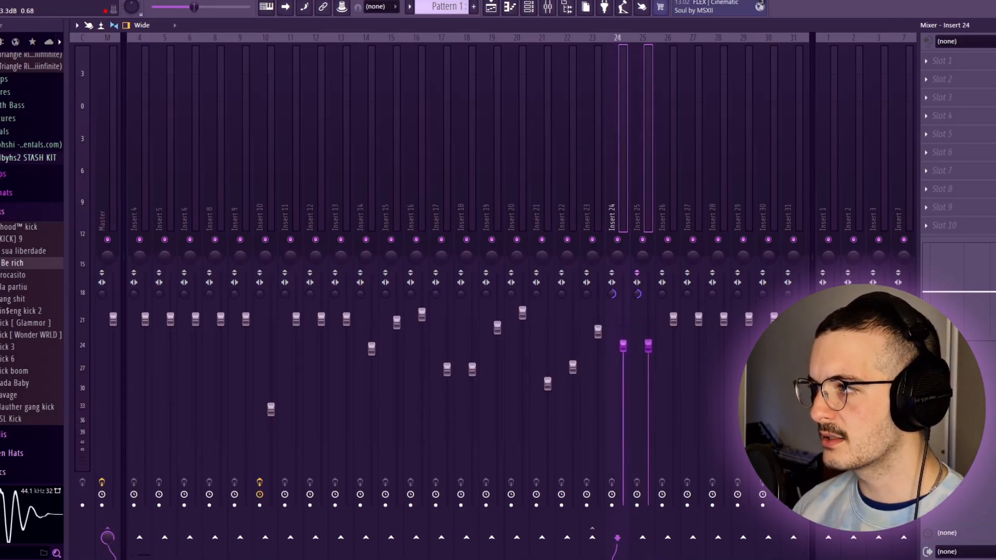
pyautogui.press('space')
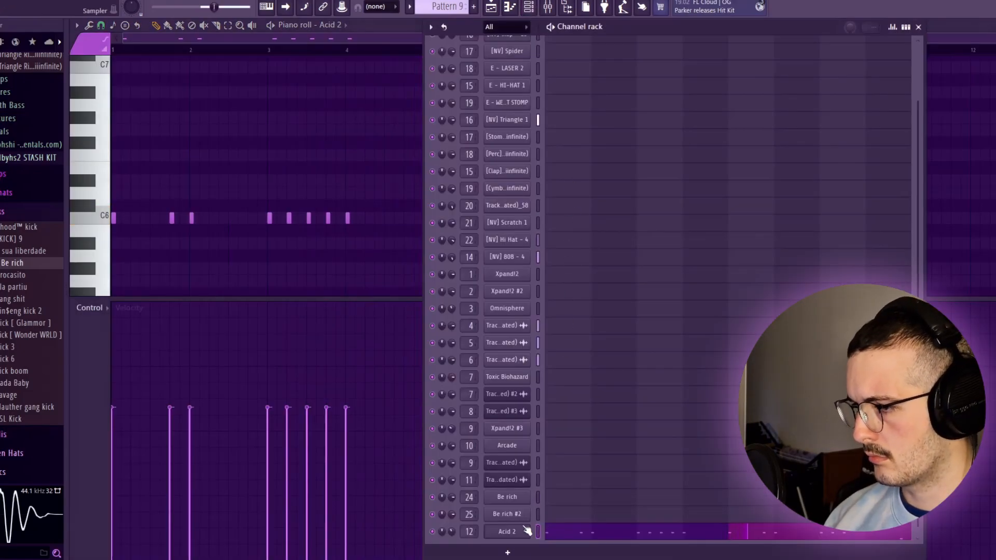
# - Switch the Acid 2 channel to the next preset, Acid 3
pyautogui.click(513, 532)
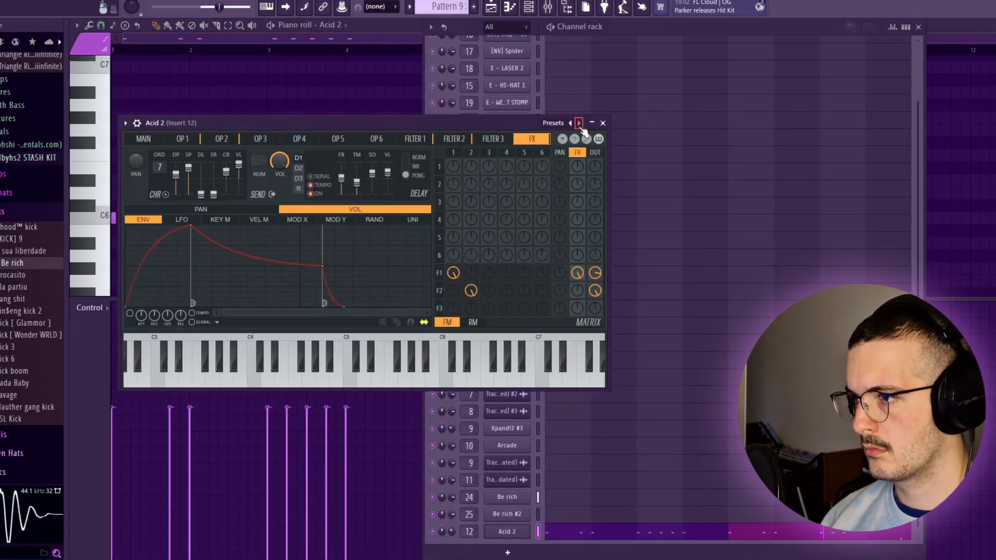
pyautogui.click(579, 123)
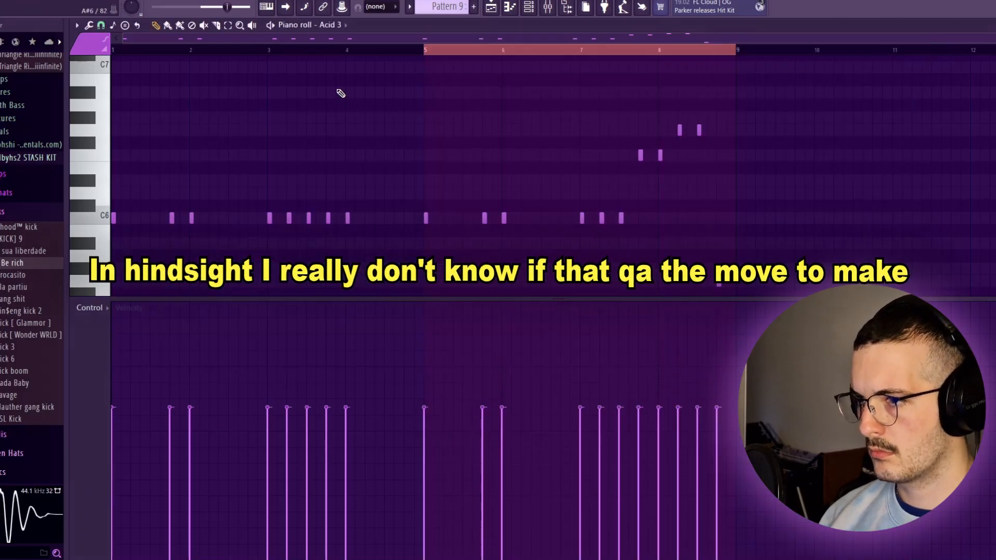
# - Open the effect plugin list for the first effect slot of mixer Insert 12
pyautogui.click(545, 8)
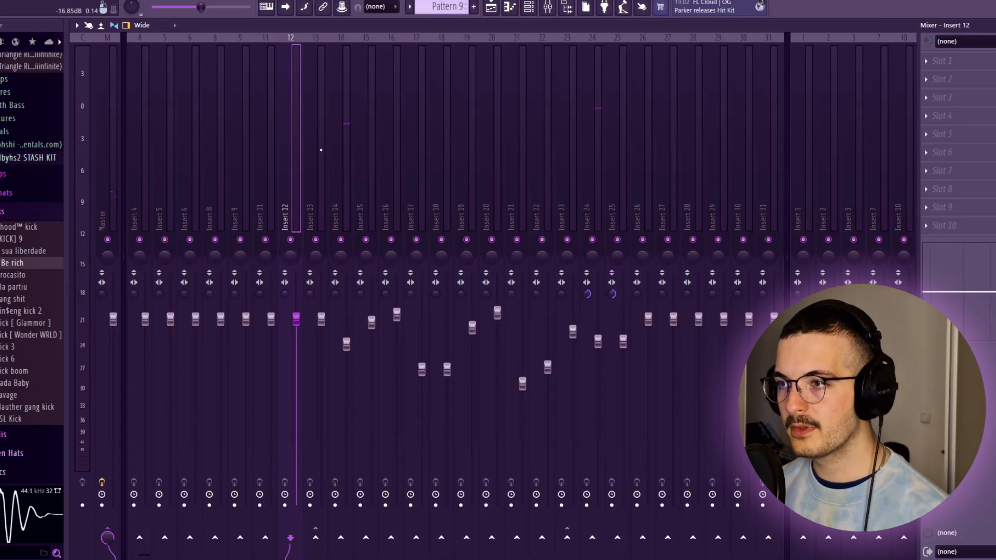
pyautogui.click(922, 61)
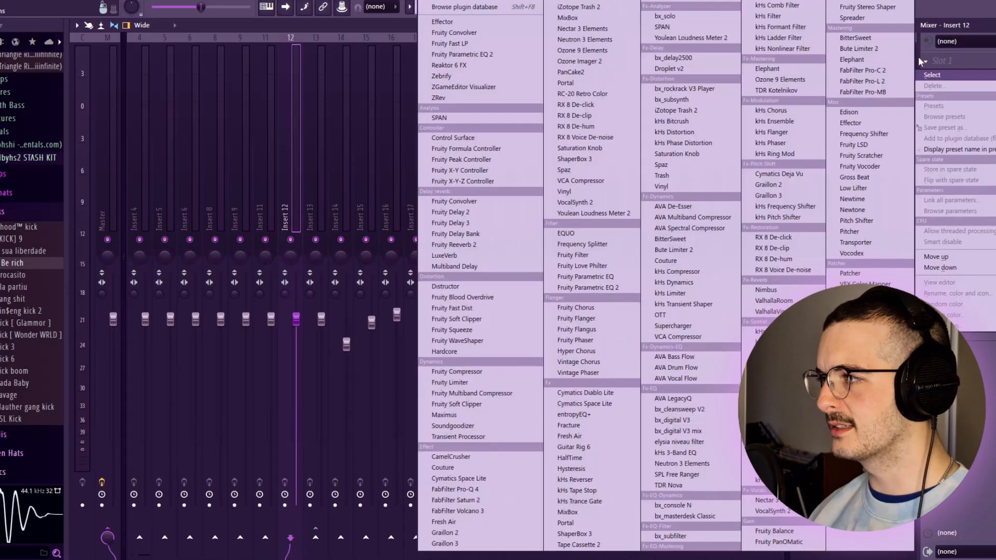